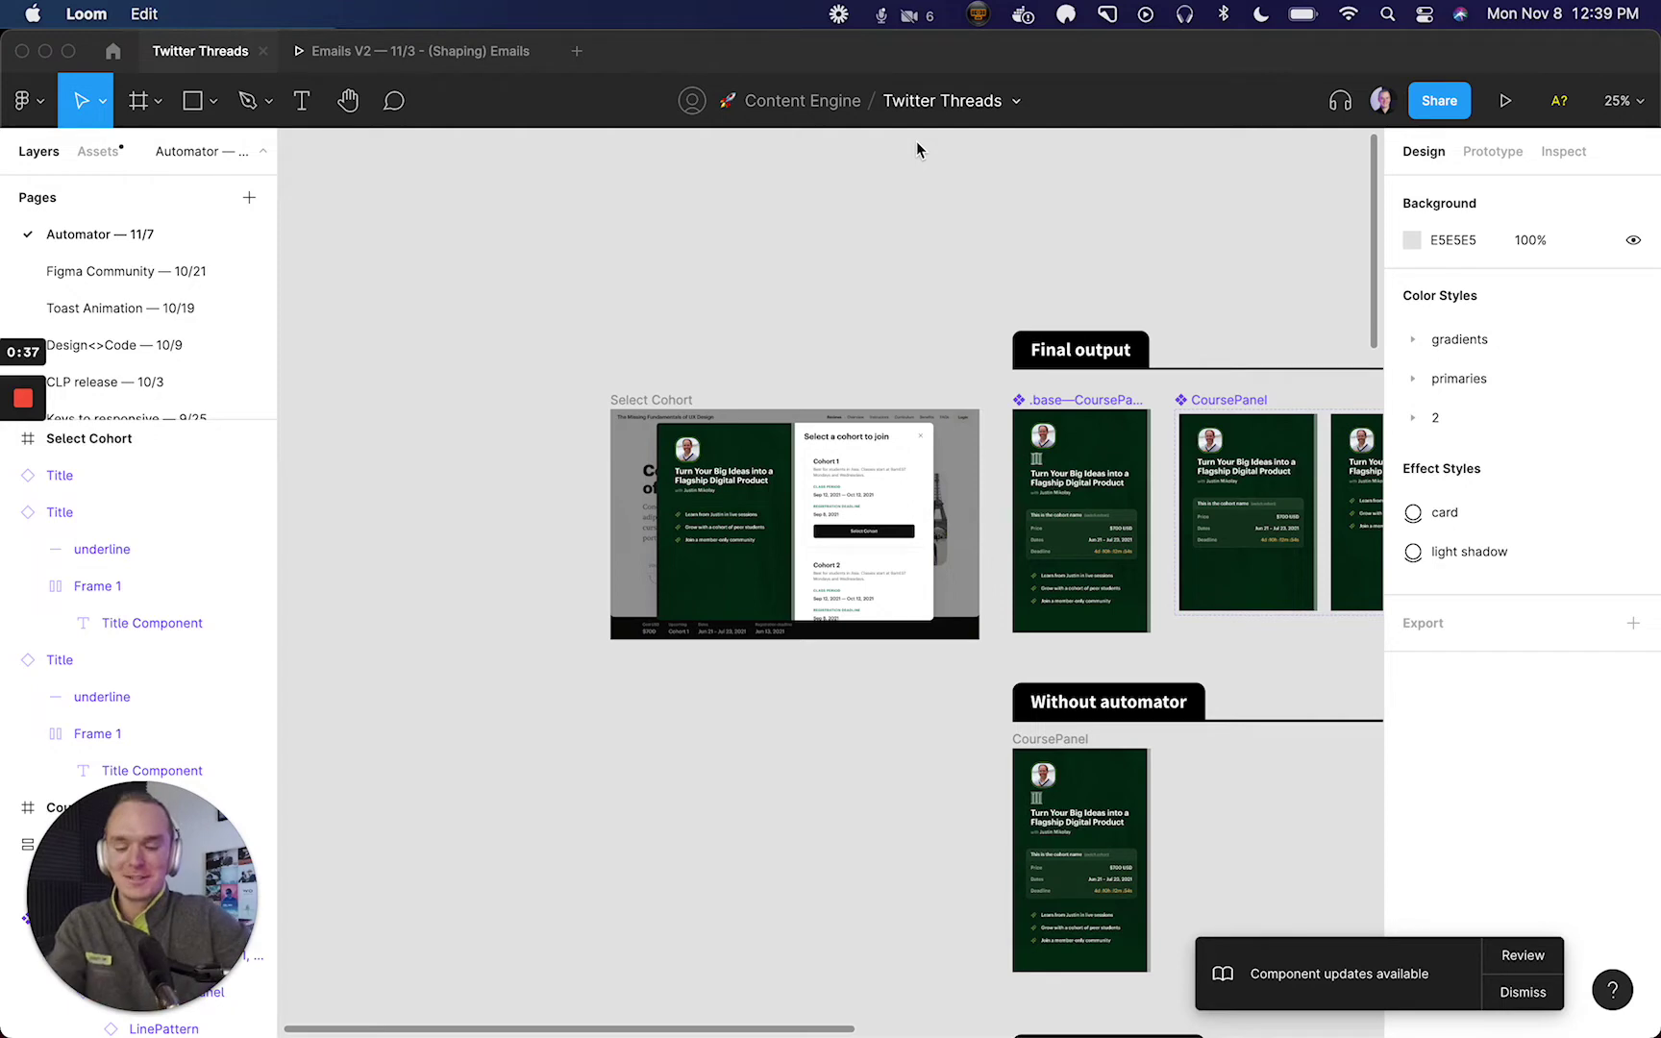
- Zoom to the Select Cohort frame and pan across the canvas to find .base—CoursePanel
{"action": "left_click", "coordinate": [992, 239]}
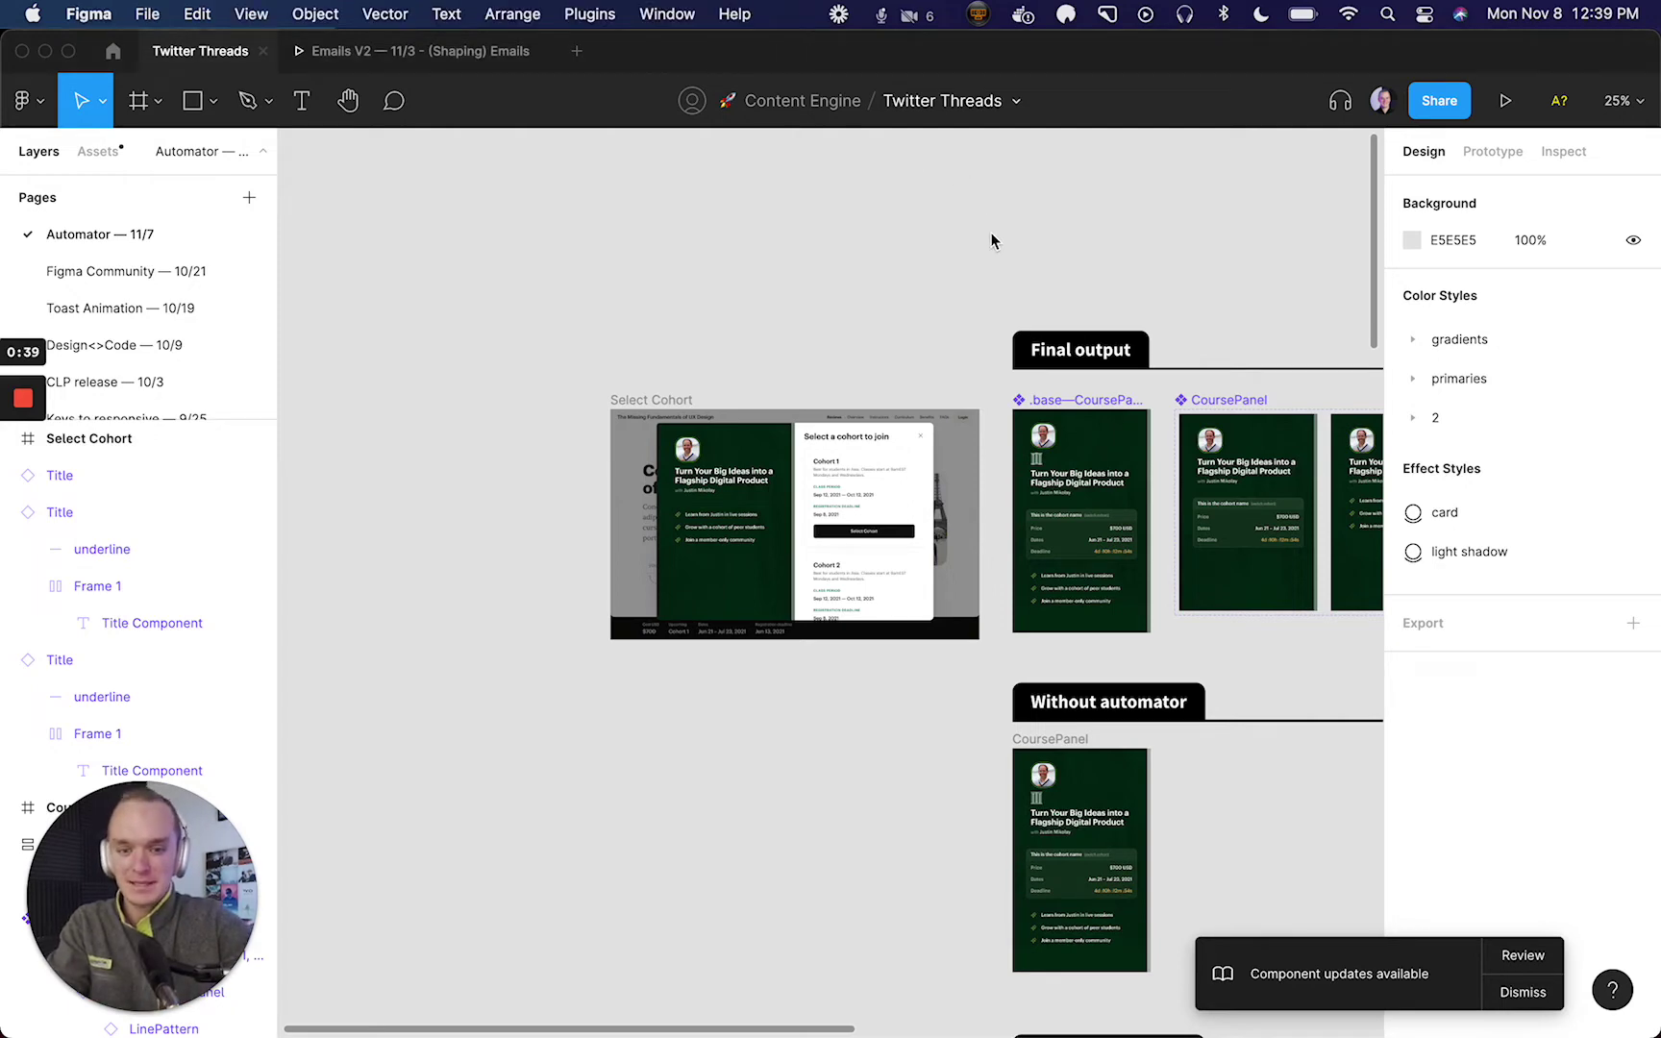
{"action": "key", "text": "shift+0"}
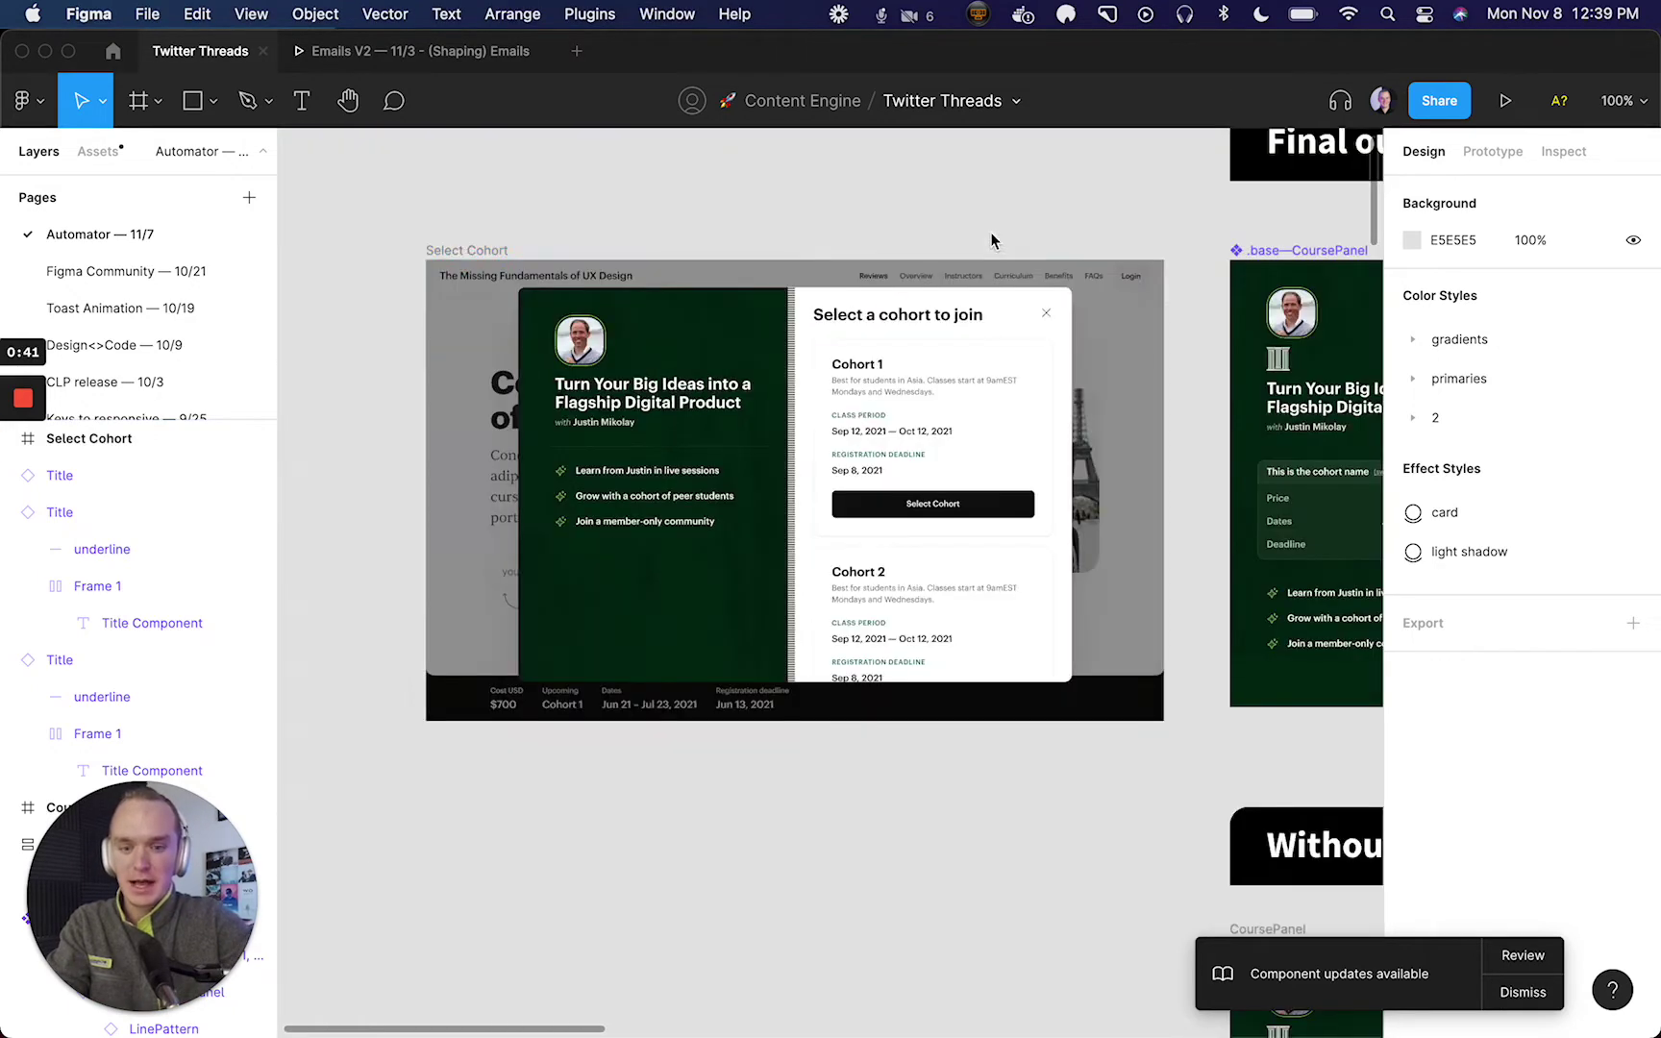
{"action": "left_click", "coordinate": [447, 251]}
{"action": "key", "text": "shift+2"}
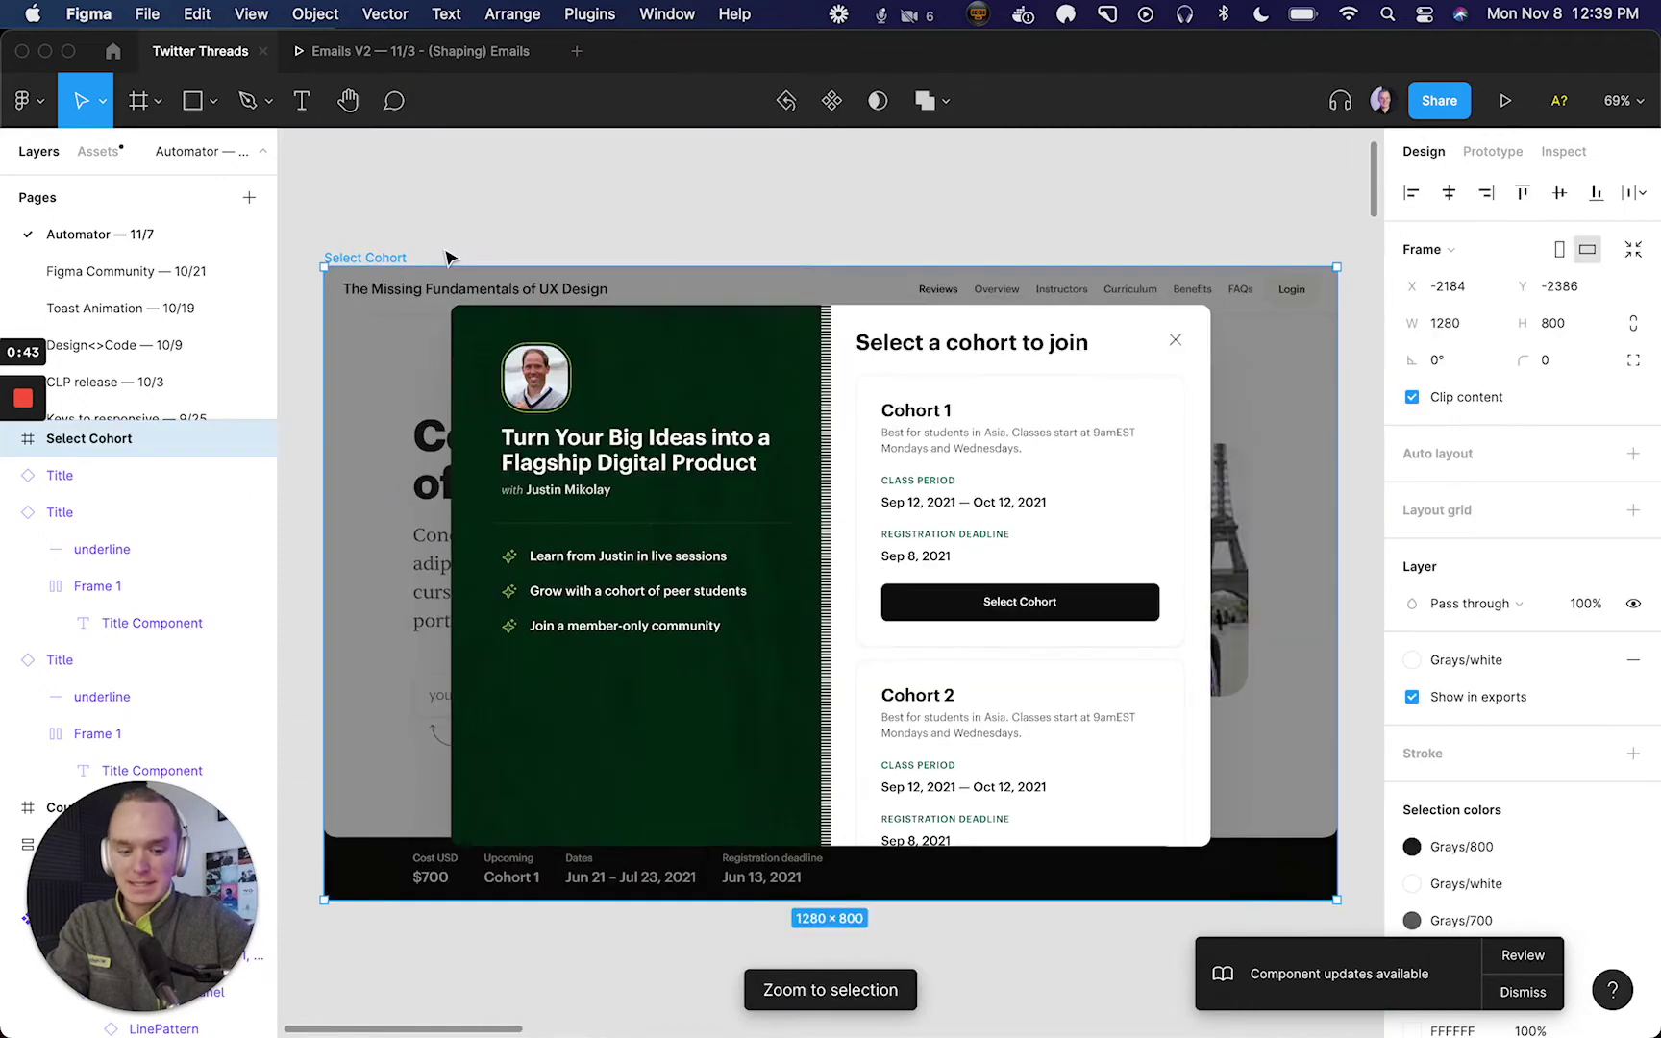
{"action": "left_click", "coordinate": [520, 247]}
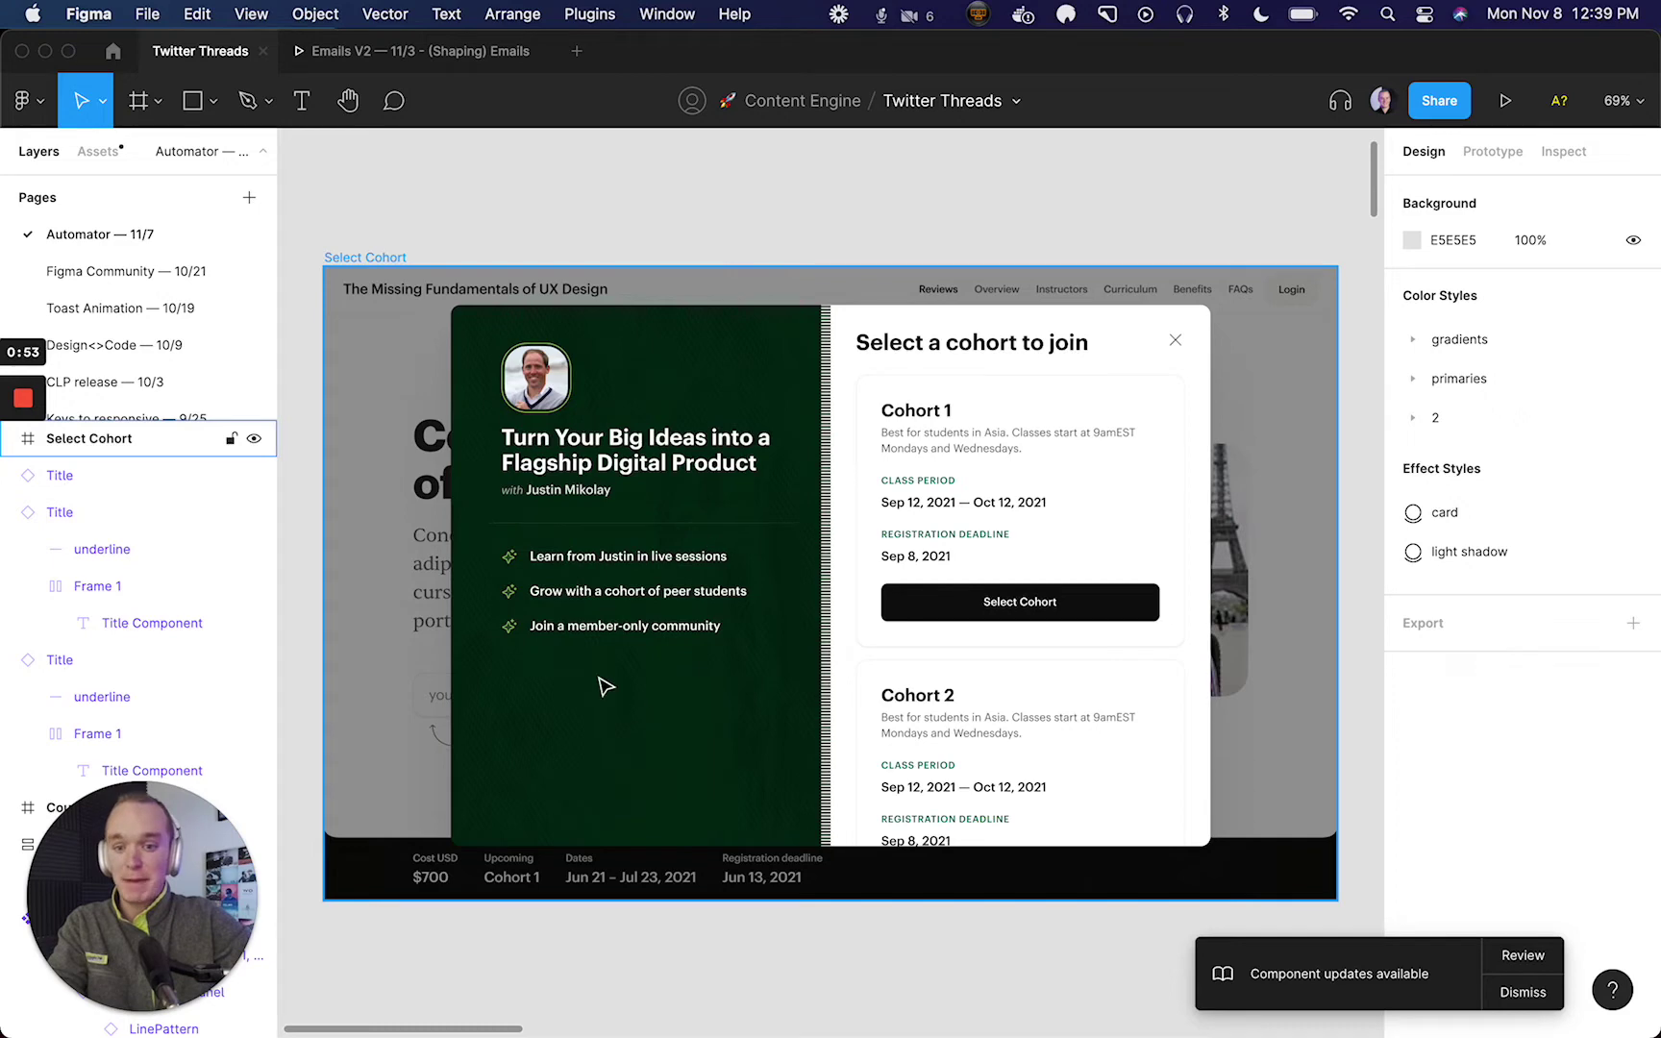
{"action": "scroll", "coordinate": [727, 223], "scroll_direction": "down", "scroll_amount": 5}
{"action": "scroll", "coordinate": [728, 223], "scroll_direction": "right", "scroll_amount": 5}
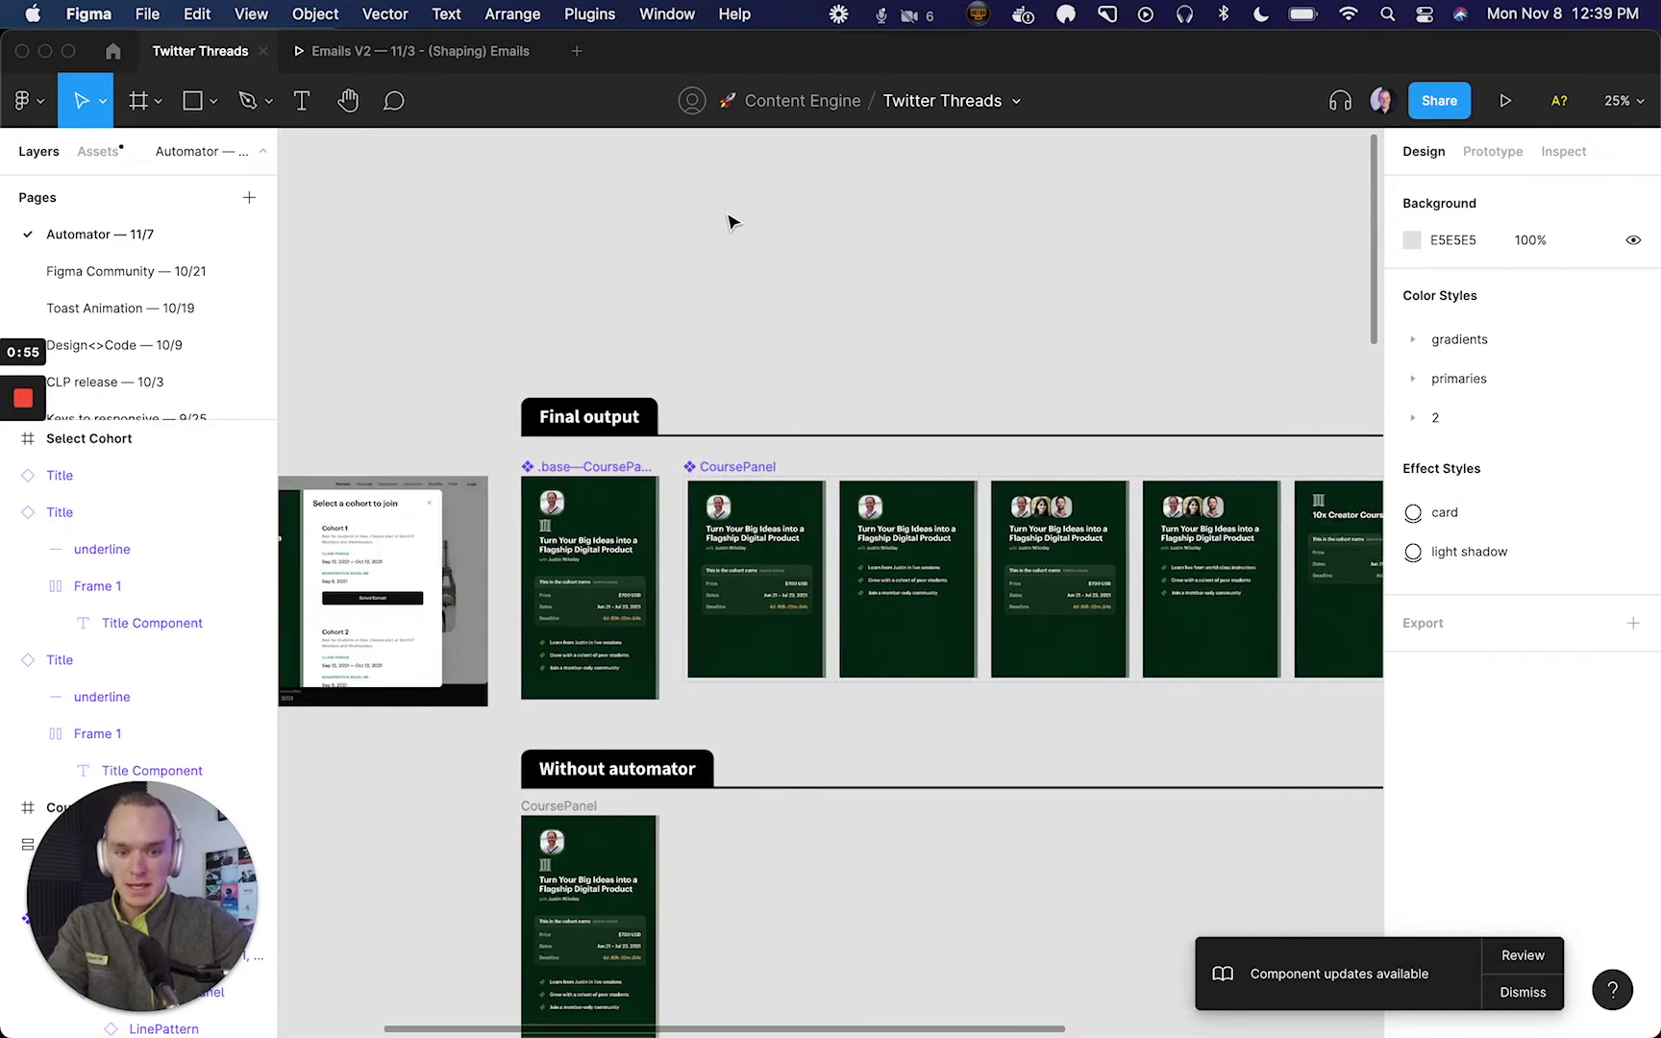
{"action": "scroll", "coordinate": [727, 223], "scroll_direction": "up", "scroll_amount": 4}
{"action": "scroll", "coordinate": [727, 223], "scroll_direction": "right", "scroll_amount": 3}
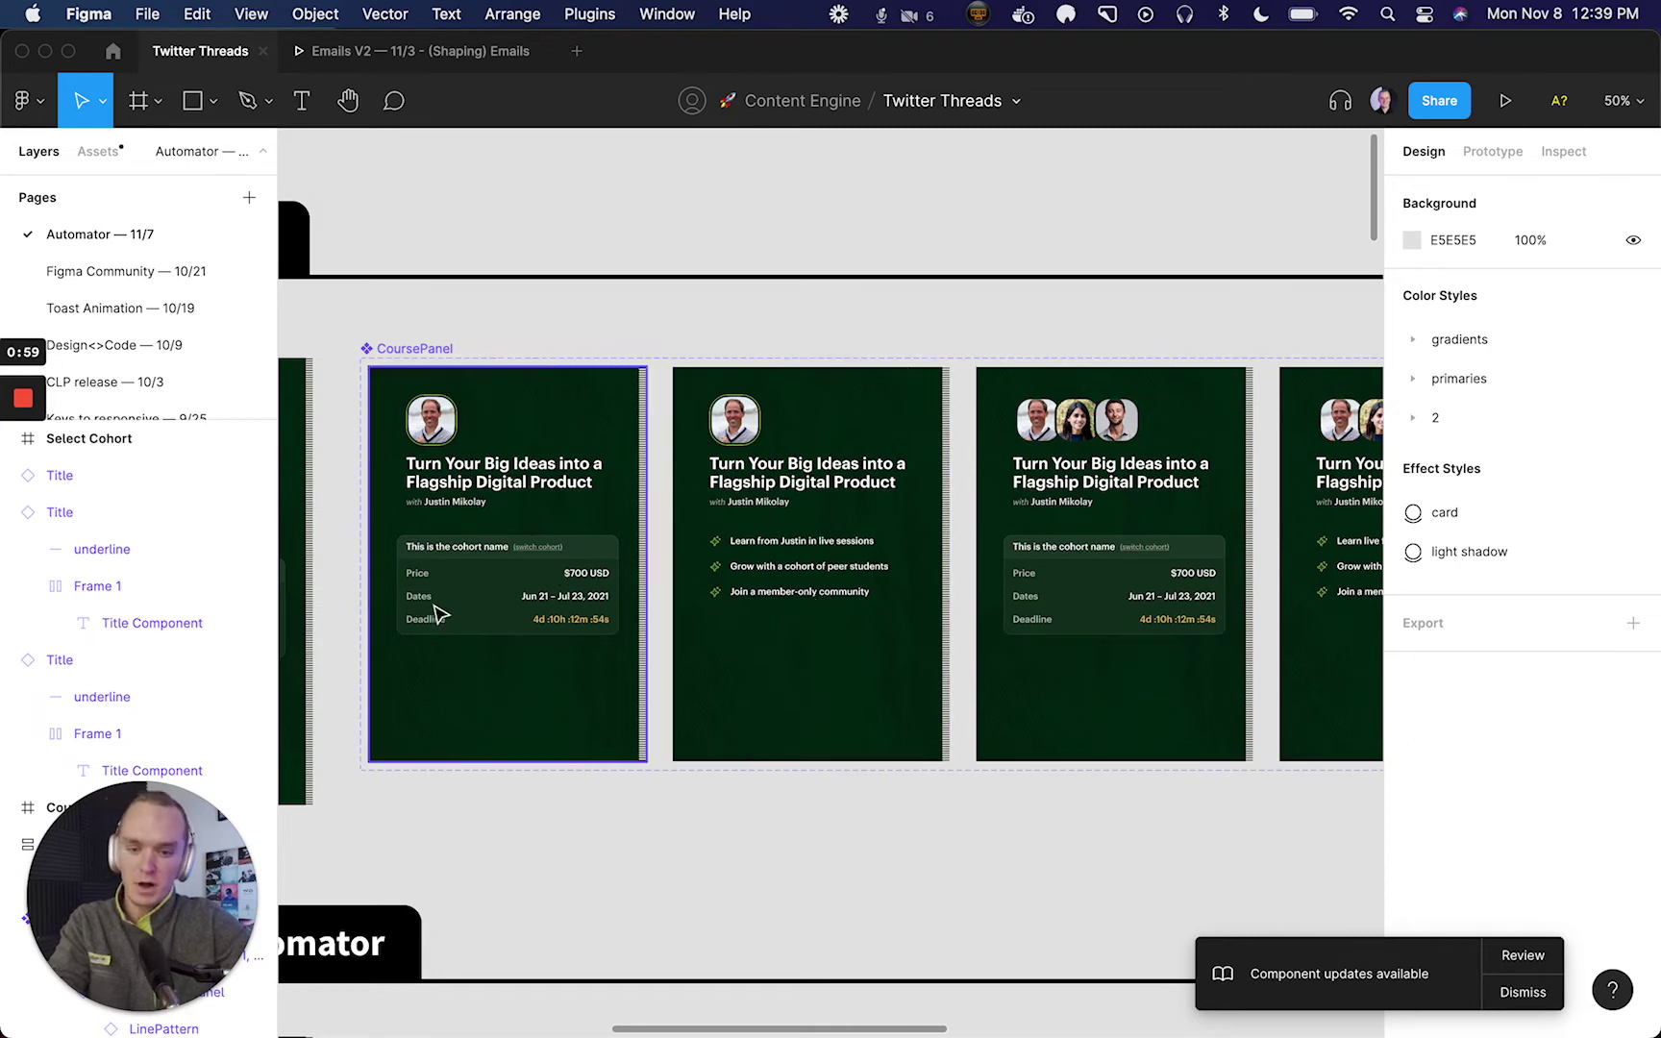
{"action": "scroll", "coordinate": [769, 559], "scroll_direction": "right", "scroll_amount": 5}
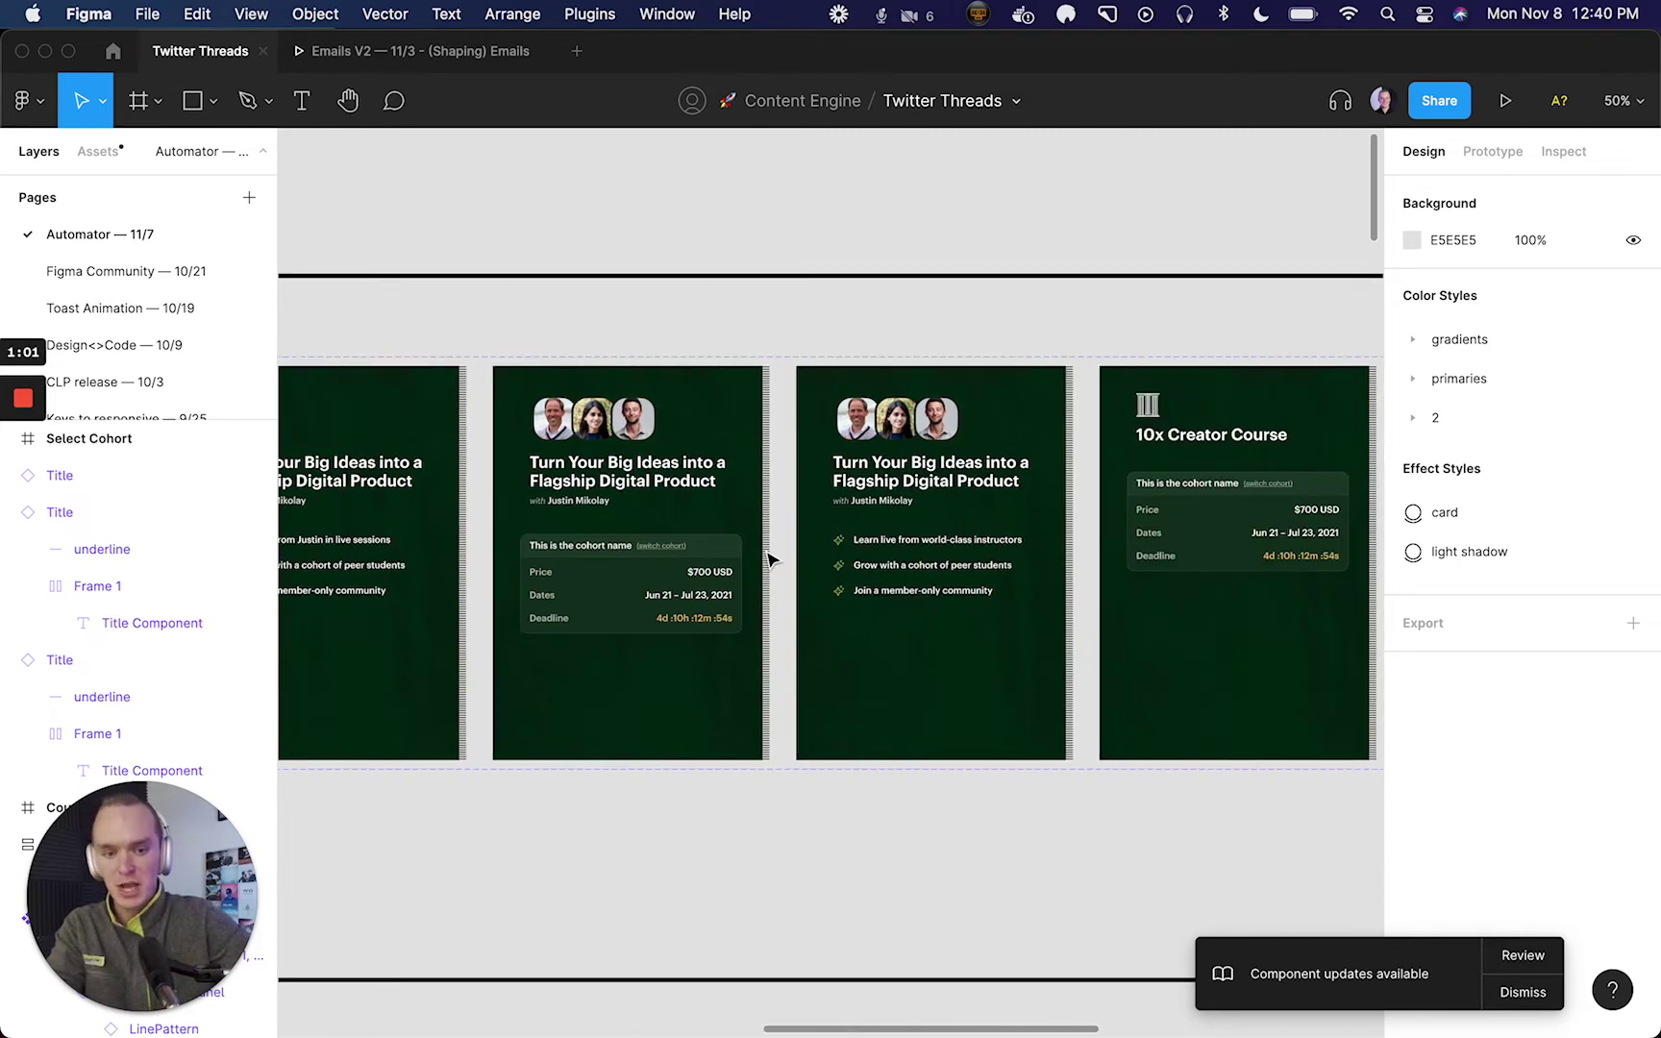
{"action": "scroll", "coordinate": [769, 559], "scroll_direction": "right", "scroll_amount": 4}
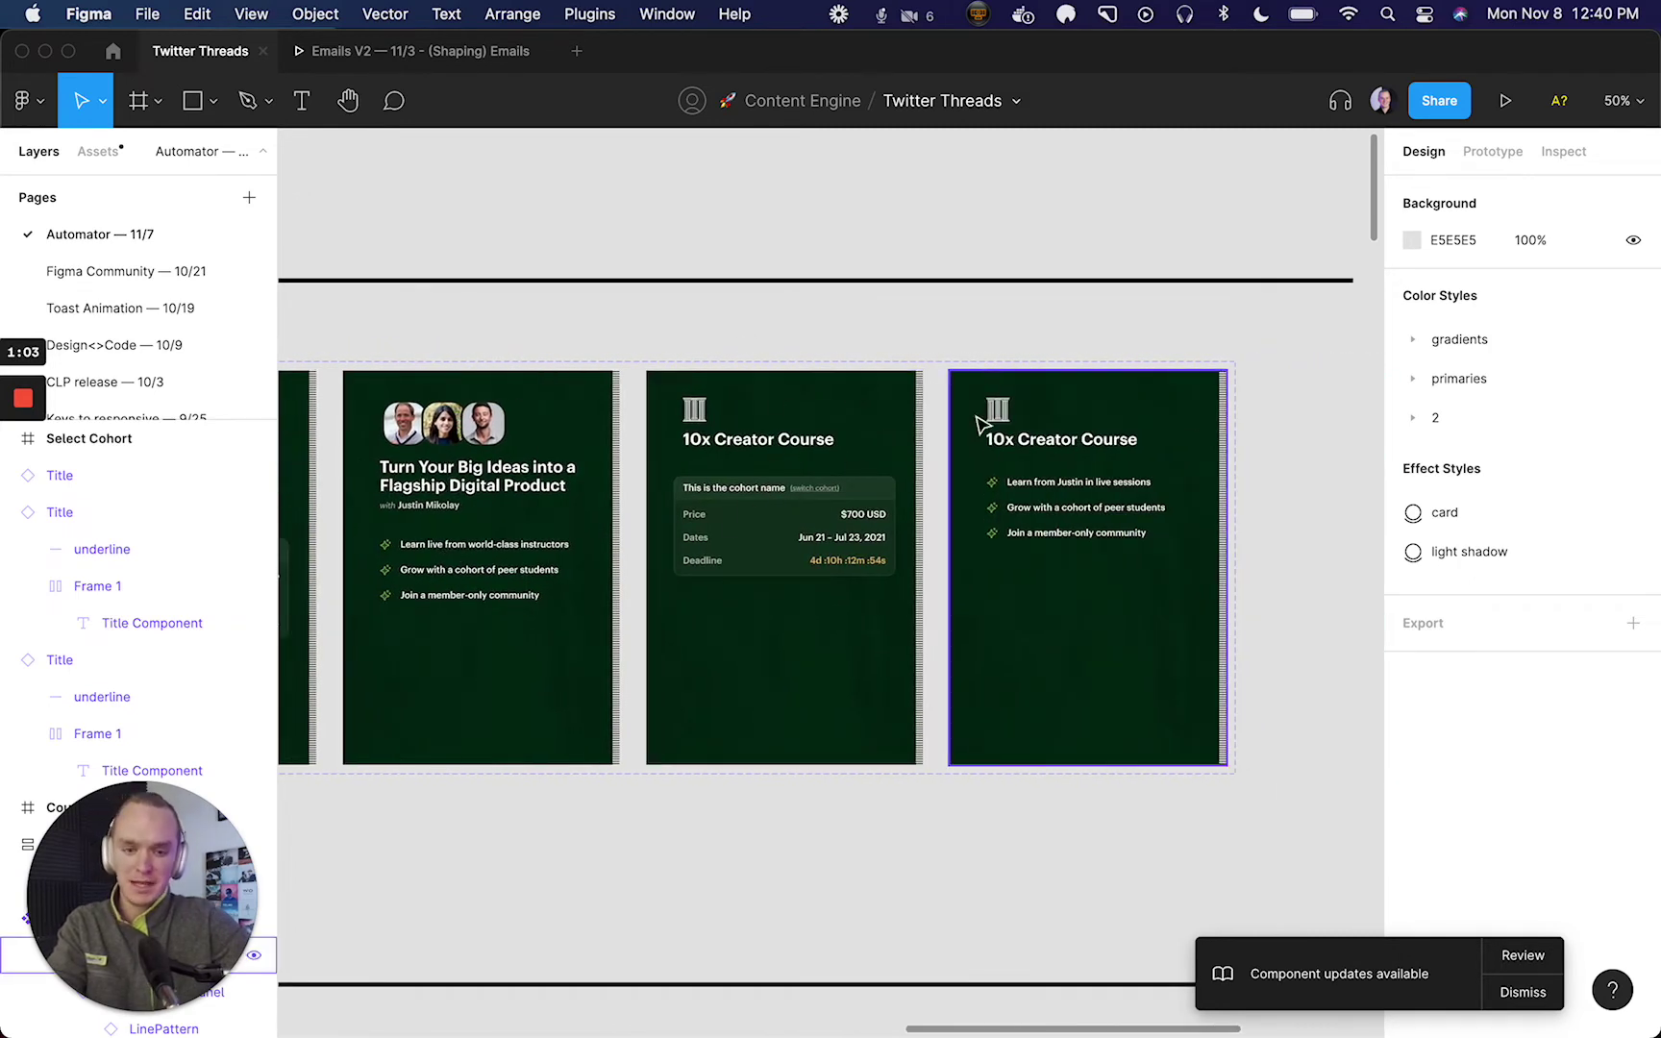
{"action": "scroll", "coordinate": [982, 425], "scroll_direction": "left", "scroll_amount": 4}
{"action": "scroll", "coordinate": [979, 425], "scroll_direction": "left", "scroll_amount": 3}
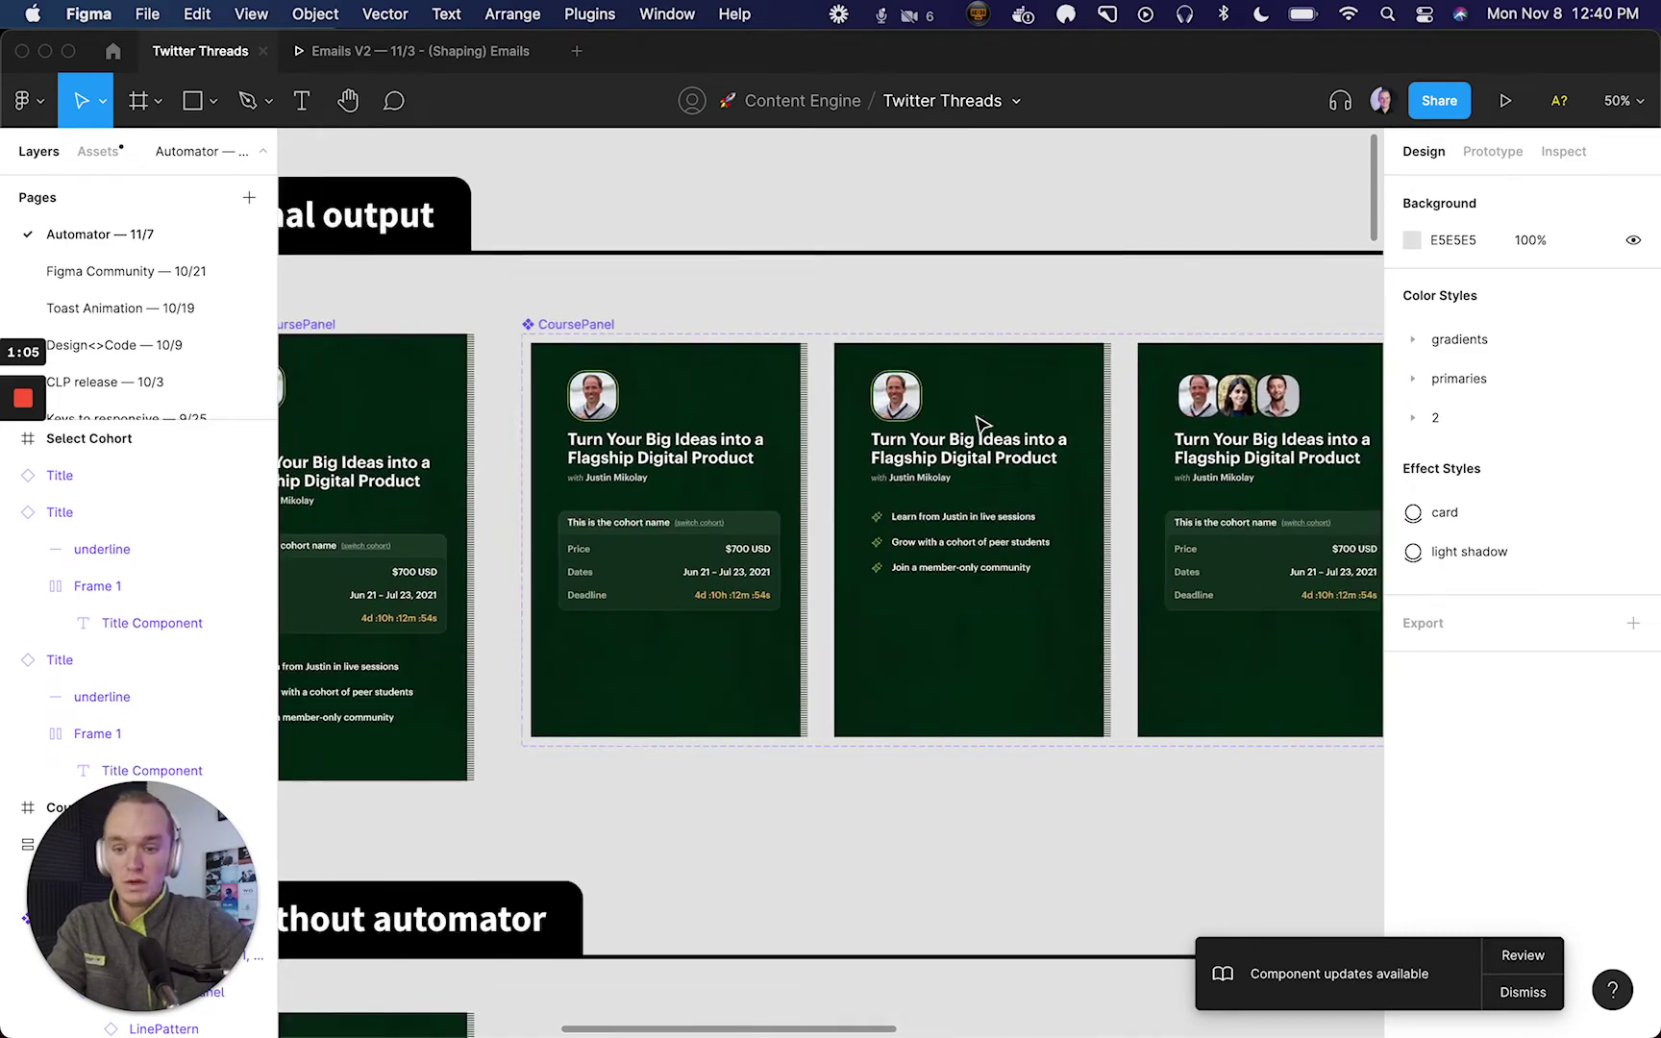
{"action": "scroll", "coordinate": [1242, 491], "scroll_direction": "right", "scroll_amount": 3}
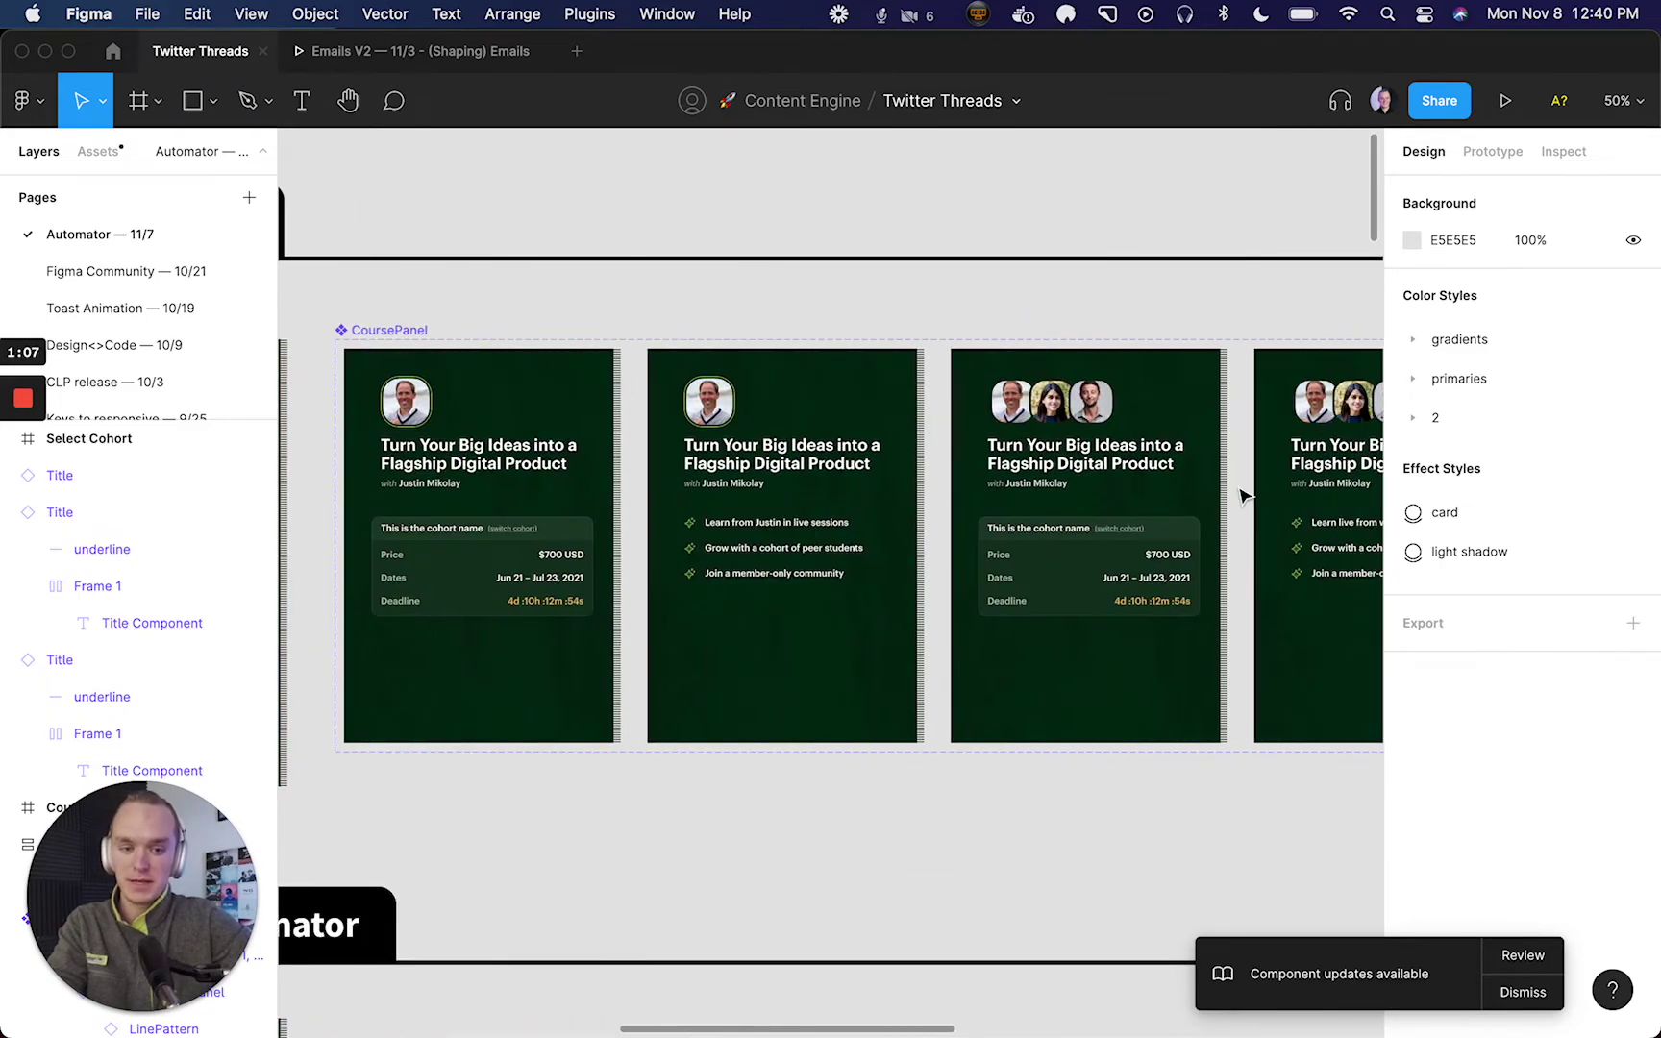
{"action": "scroll", "coordinate": [1139, 527], "scroll_direction": "left", "scroll_amount": 4}
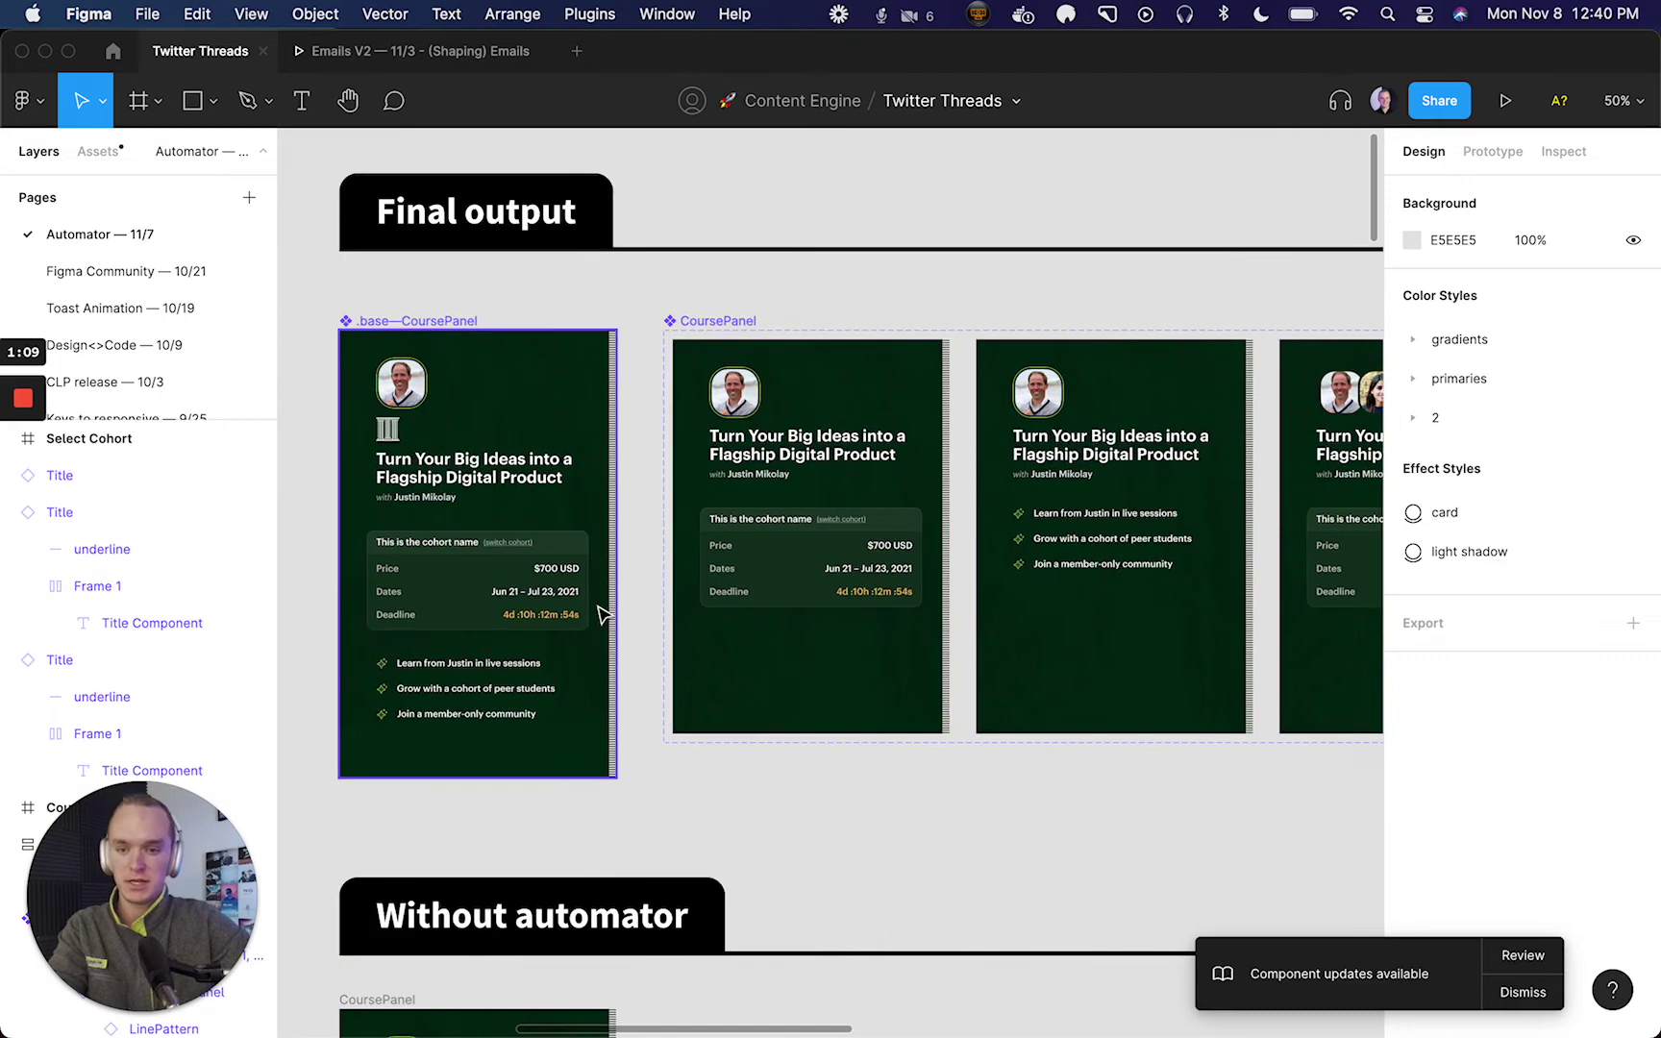
- Change the content frame's auto layout spacing from 48 to 64 and hide the UI
{"action": "left_click", "coordinate": [520, 534]}
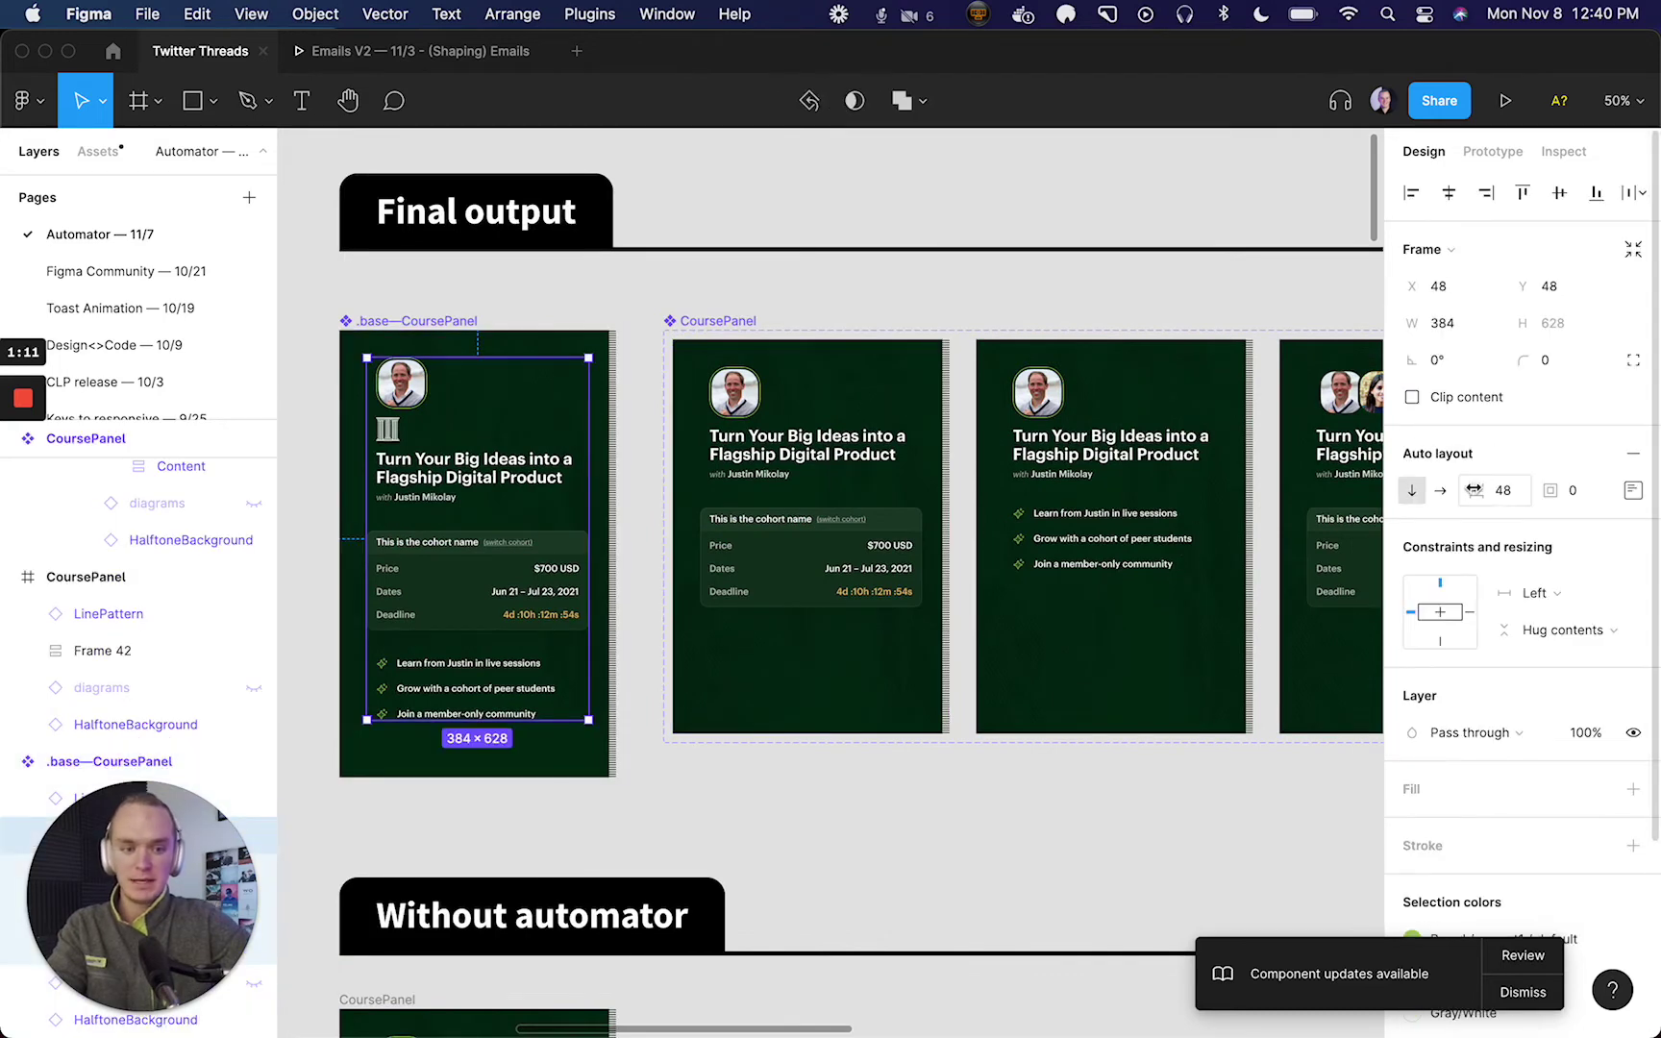
{"action": "left_click", "coordinate": [1504, 492]}
{"action": "scroll", "coordinate": [1265, 591], "scroll_direction": "right", "scroll_amount": 1}
{"action": "scroll", "coordinate": [1265, 591], "scroll_direction": "right", "scroll_amount": 3}
{"action": "type", "text": "64"}
{"action": "key", "text": "Return"}
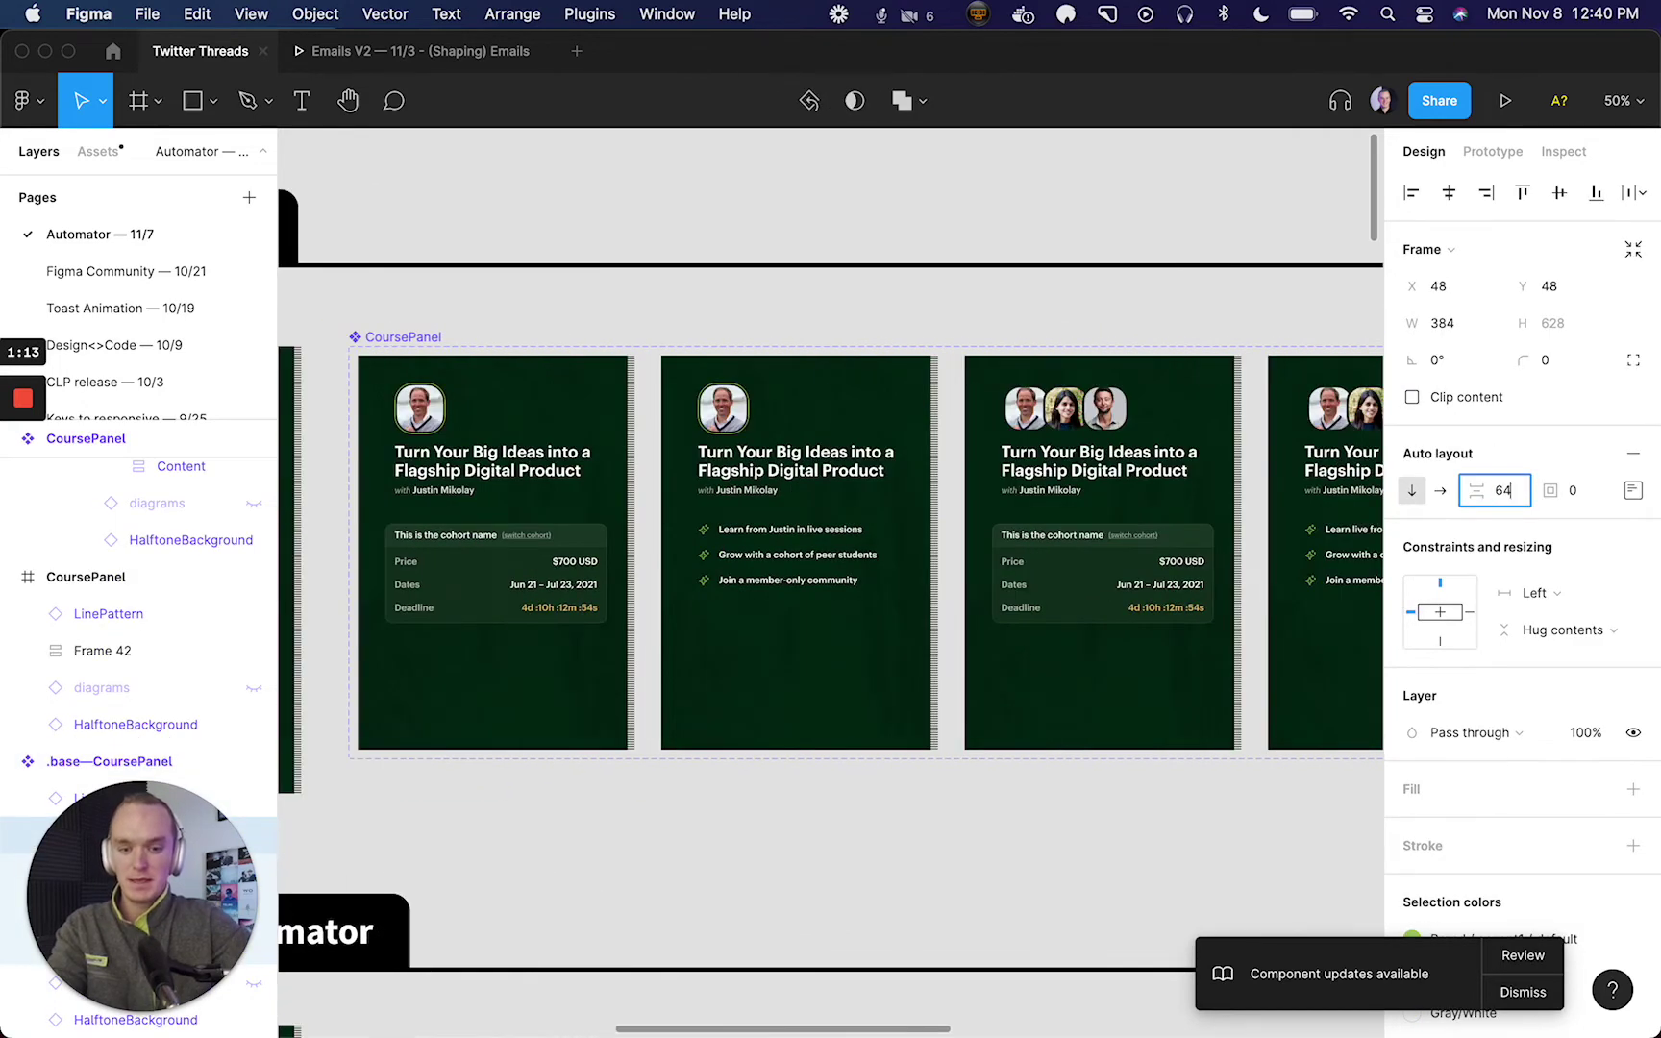
{"action": "key", "text": "super+backslash"}
{"action": "scroll", "coordinate": [908, 557], "scroll_direction": "right", "scroll_amount": 5}
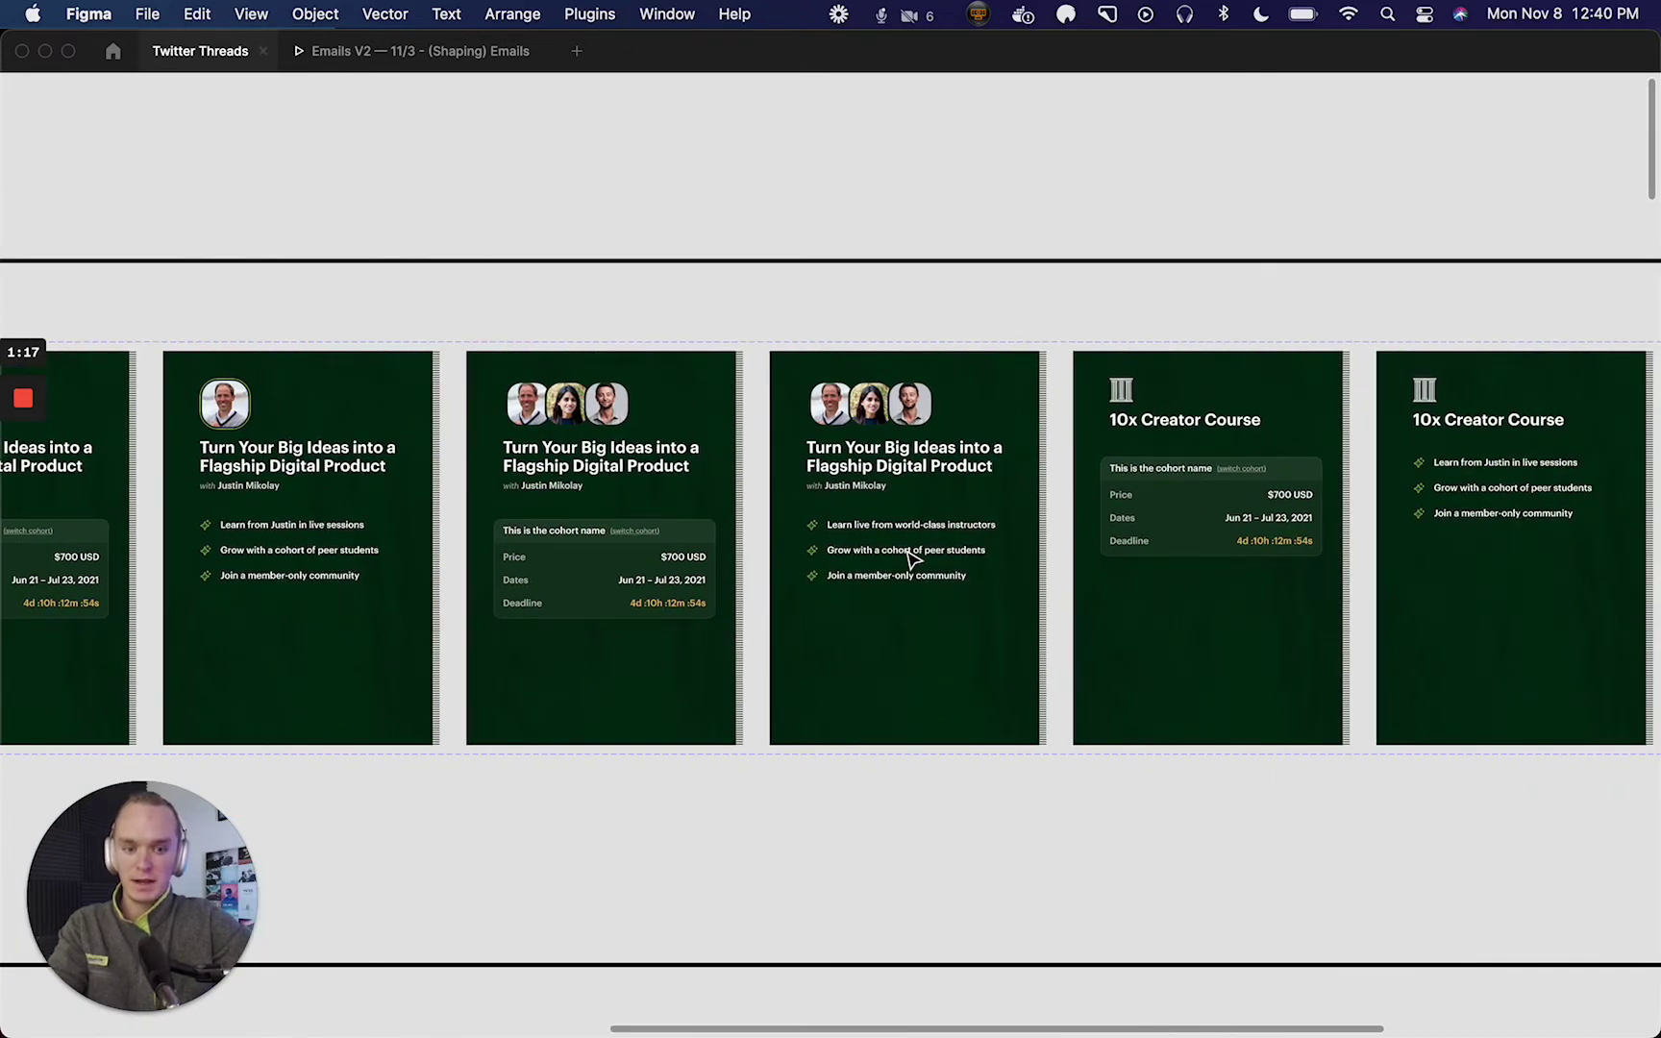
{"action": "scroll", "coordinate": [564, 615], "scroll_direction": "left", "scroll_amount": 6}
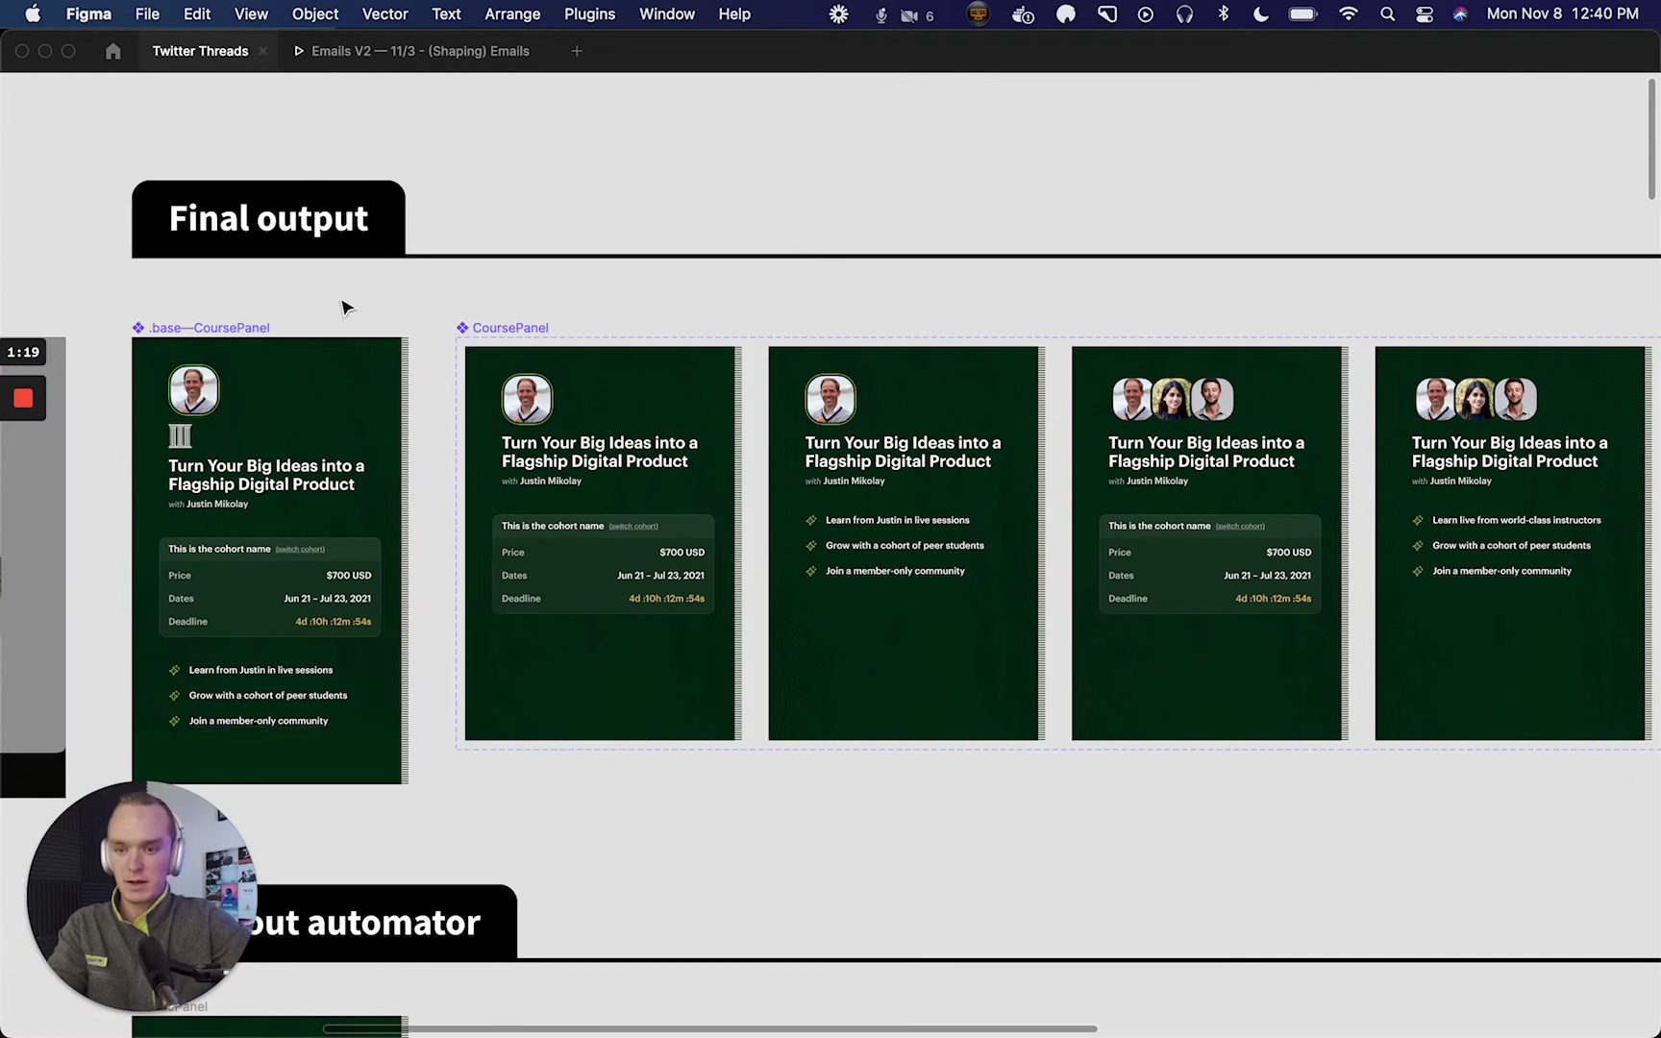
{"action": "left_click", "coordinate": [224, 331]}
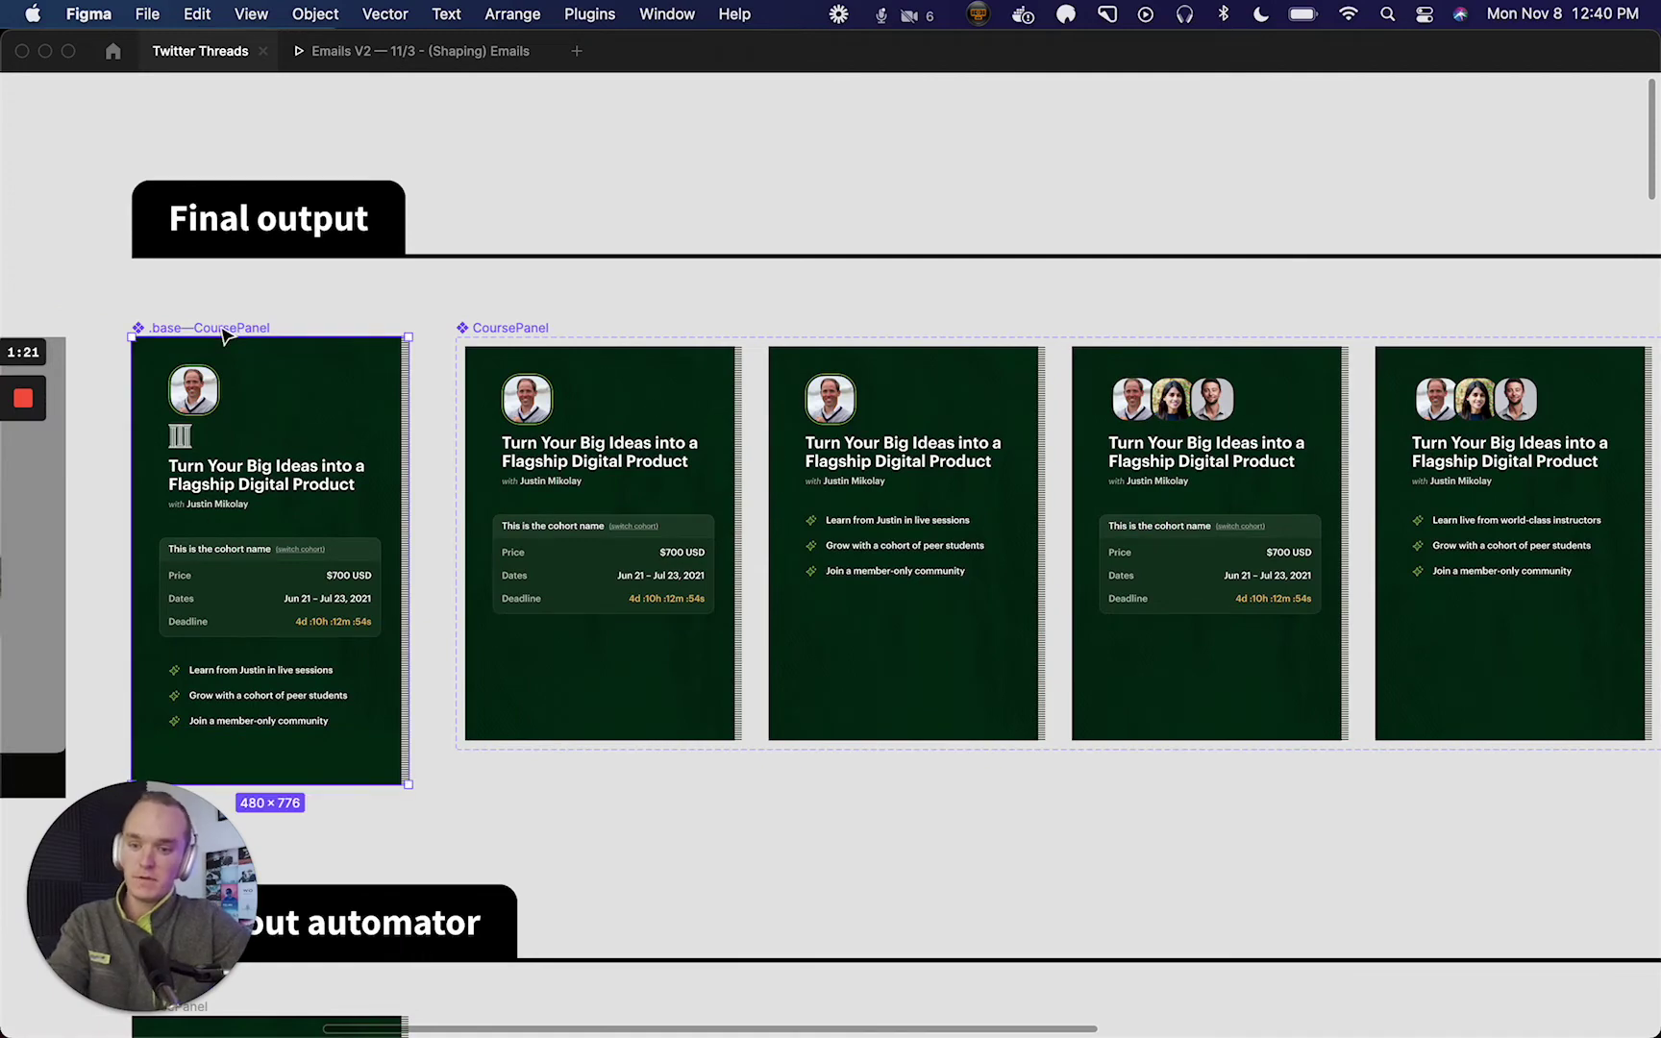
{"action": "left_click", "coordinate": [558, 308]}
- Turn the CoursePanel frame under Without automator into a component
{"action": "scroll", "coordinate": [557, 308], "scroll_direction": "down", "scroll_amount": 5}
{"action": "scroll", "coordinate": [557, 308], "scroll_direction": "left", "scroll_amount": 2}
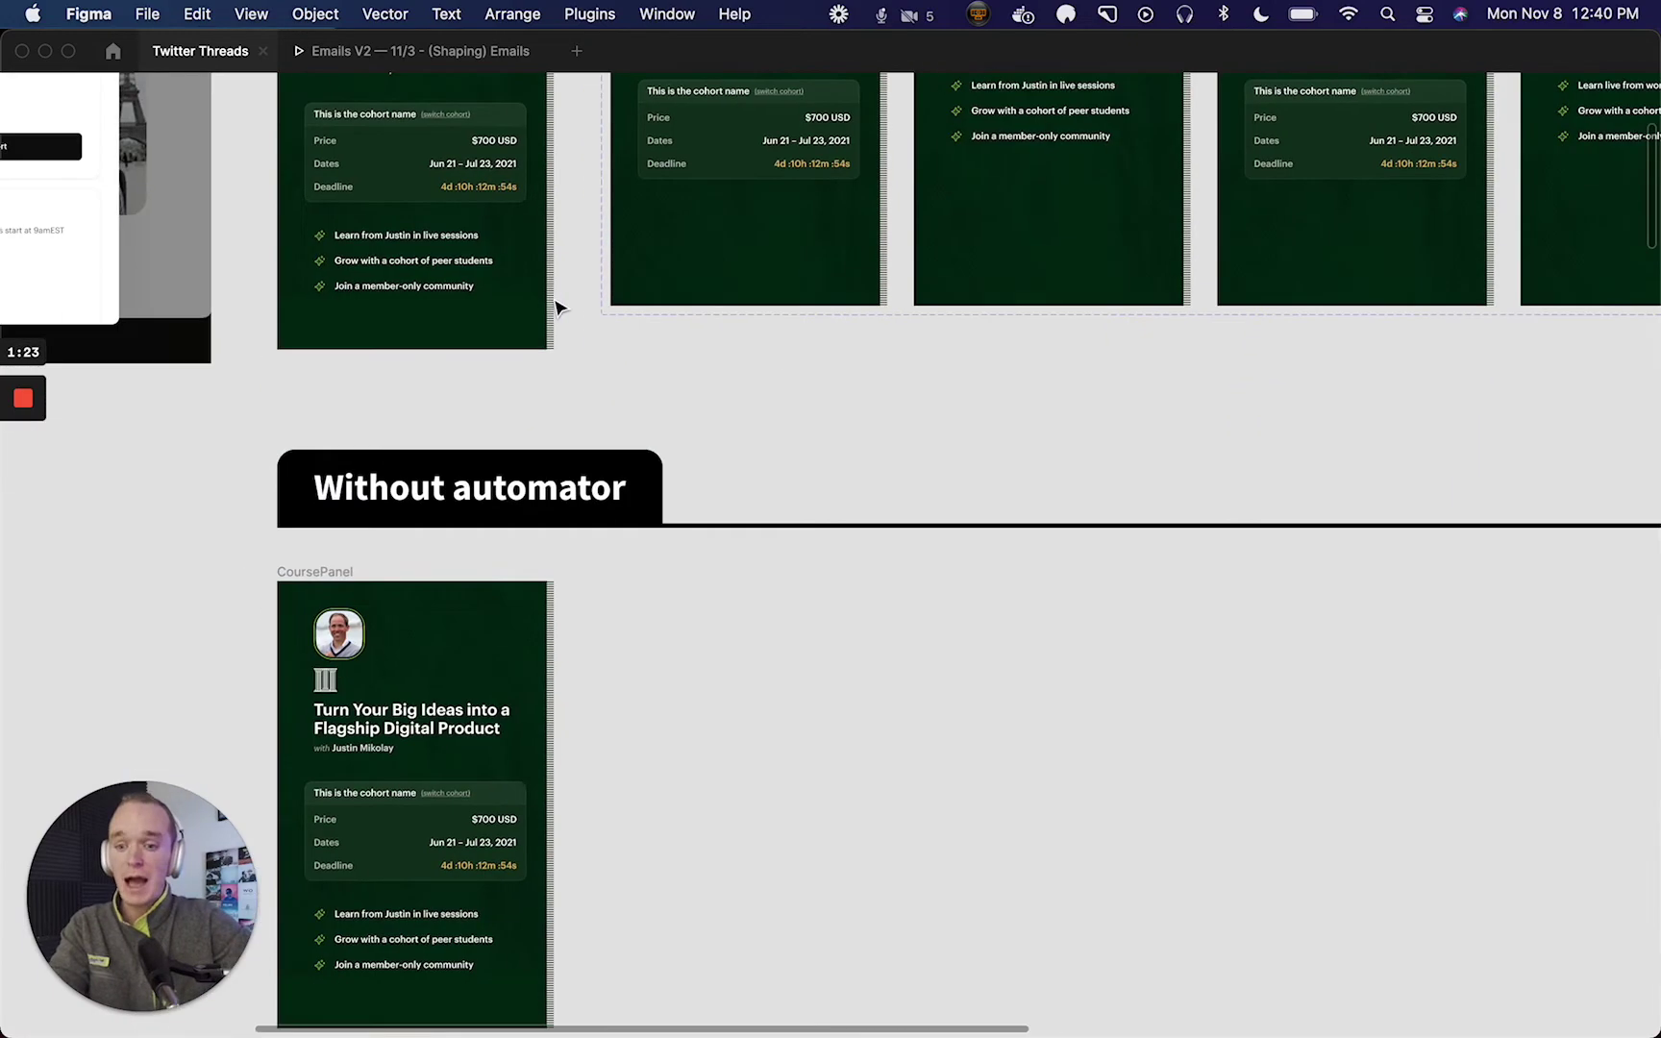
{"action": "scroll", "coordinate": [366, 613], "scroll_direction": "down", "scroll_amount": 3}
{"action": "scroll", "coordinate": [366, 613], "scroll_direction": "left", "scroll_amount": 1}
{"action": "left_click", "coordinate": [361, 470]}
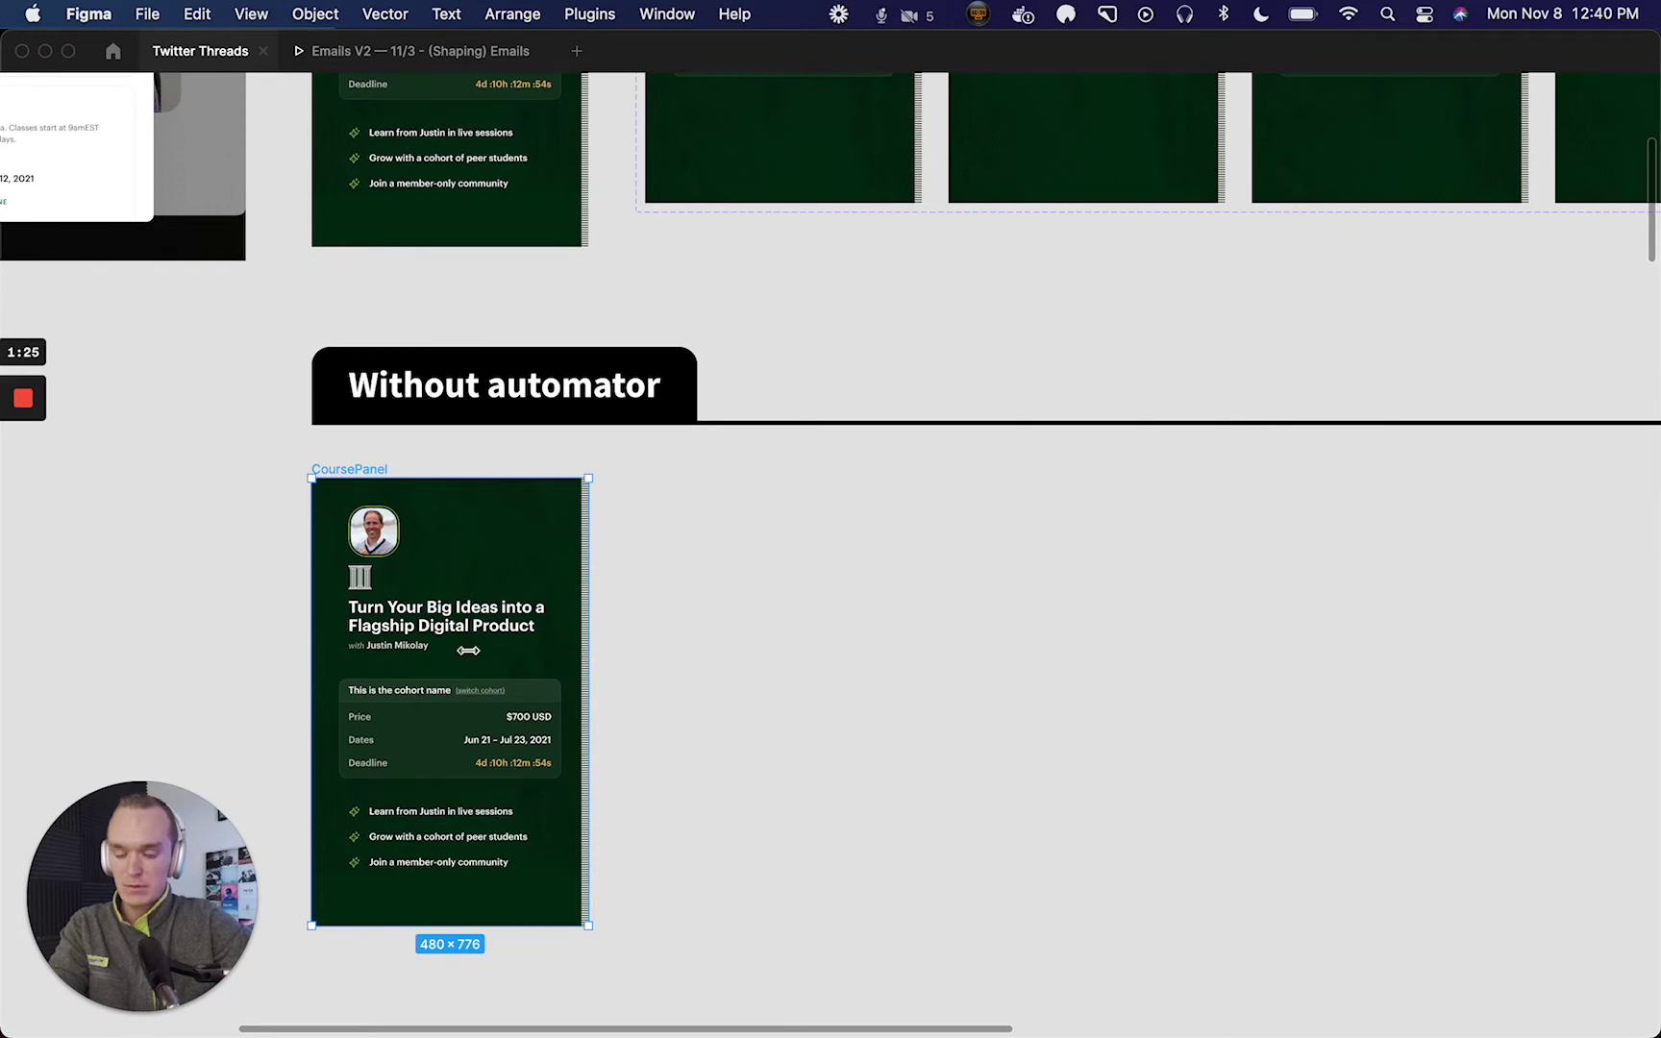
{"action": "key", "text": "super+alt+k"}
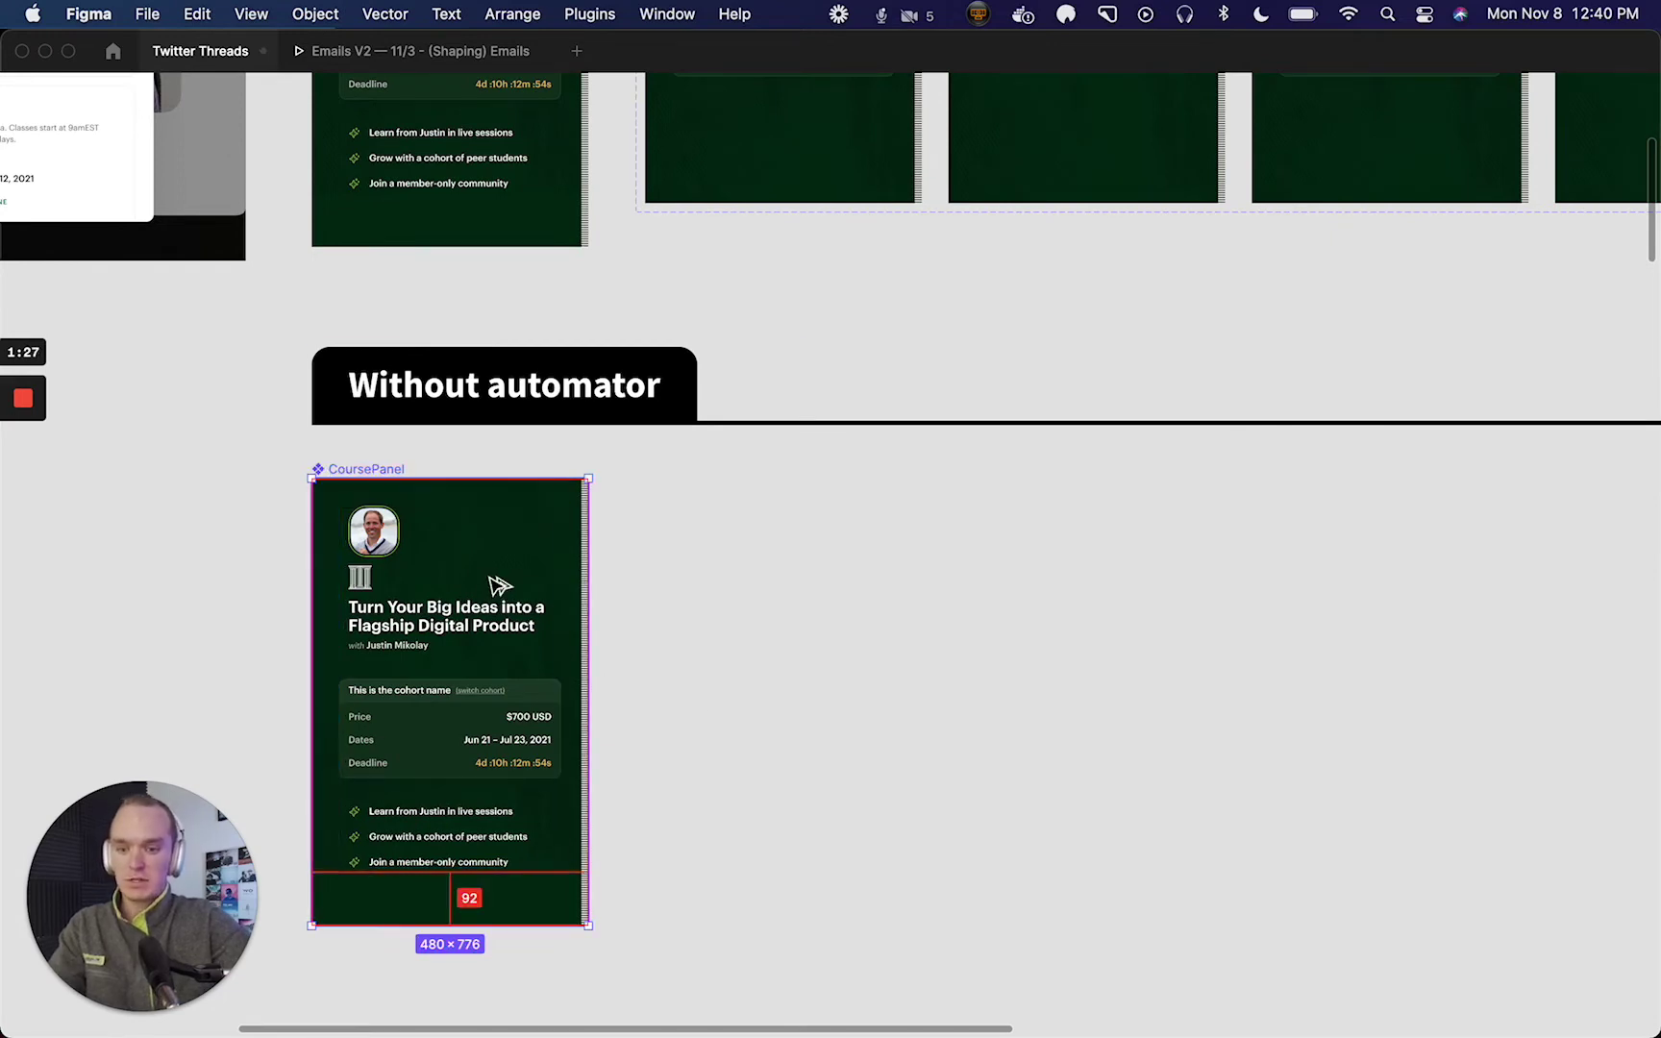
- Duplicate the CoursePanel component twice, placing the copies to the right of the original
{"action": "key", "text": "super+d"}
{"action": "left_click_drag", "start_coordinate": [466, 588], "coordinate": [775, 584]}
{"action": "left_click", "coordinate": [387, 468]}
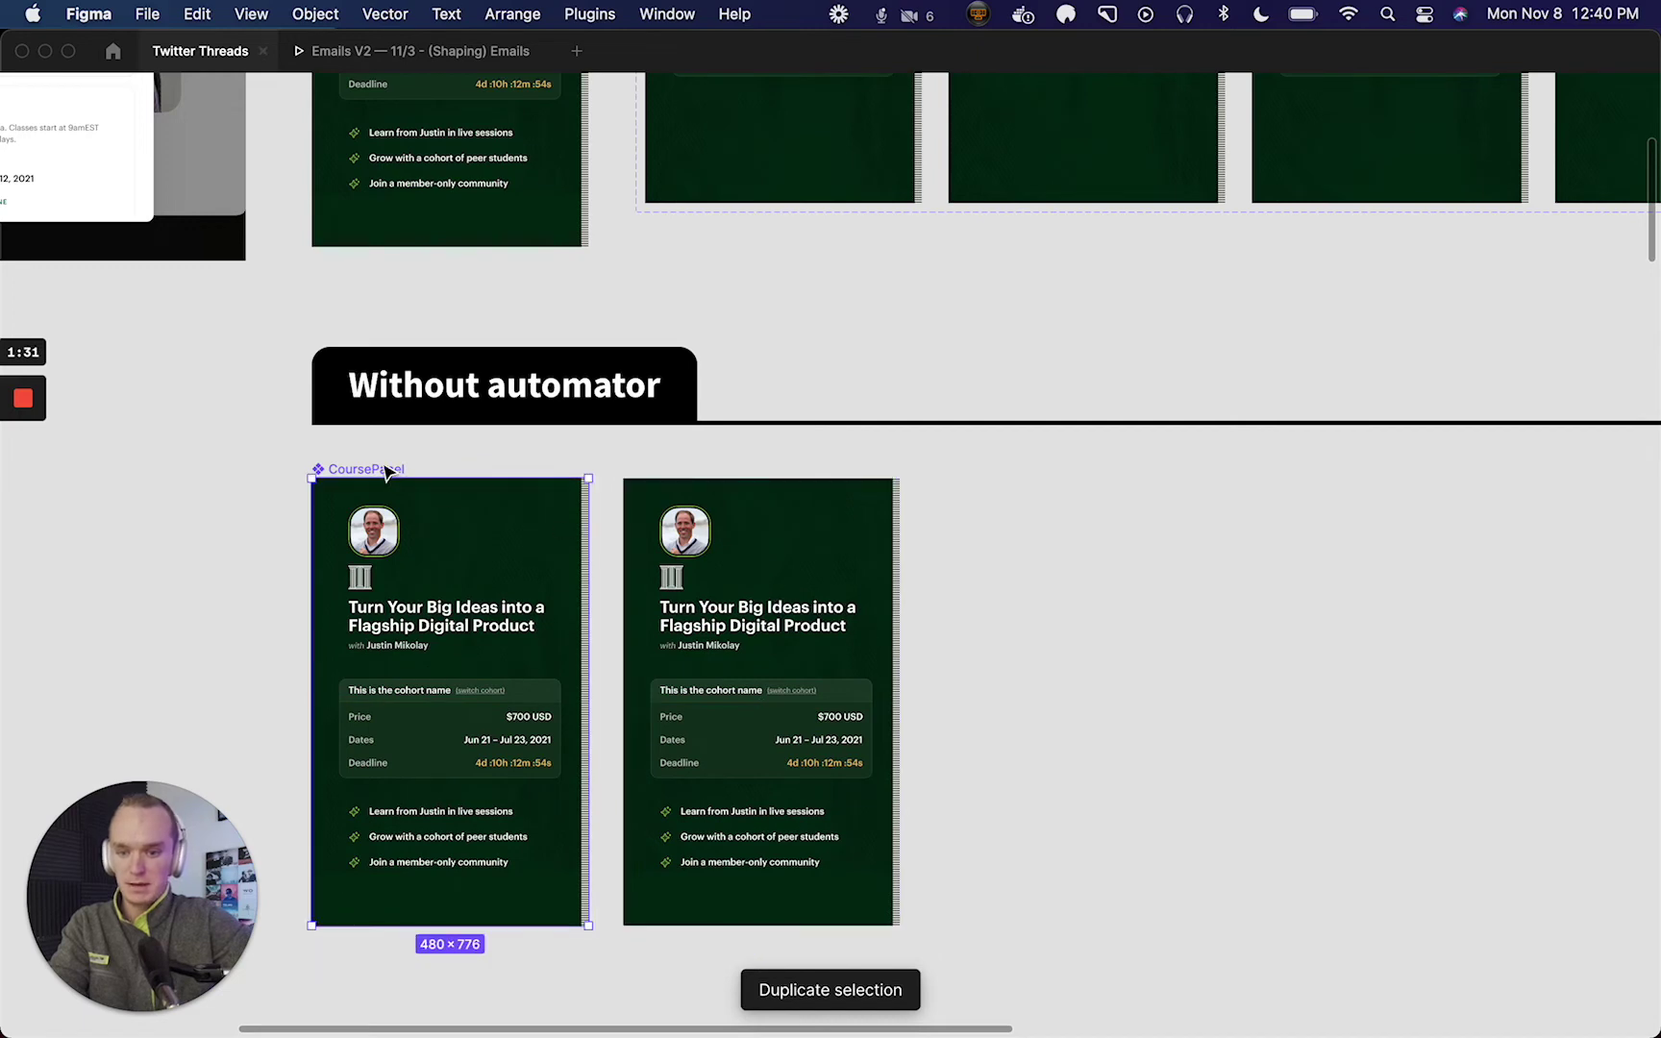
{"action": "left_click_drag", "start_coordinate": [423, 609], "coordinate": [1027, 606]}
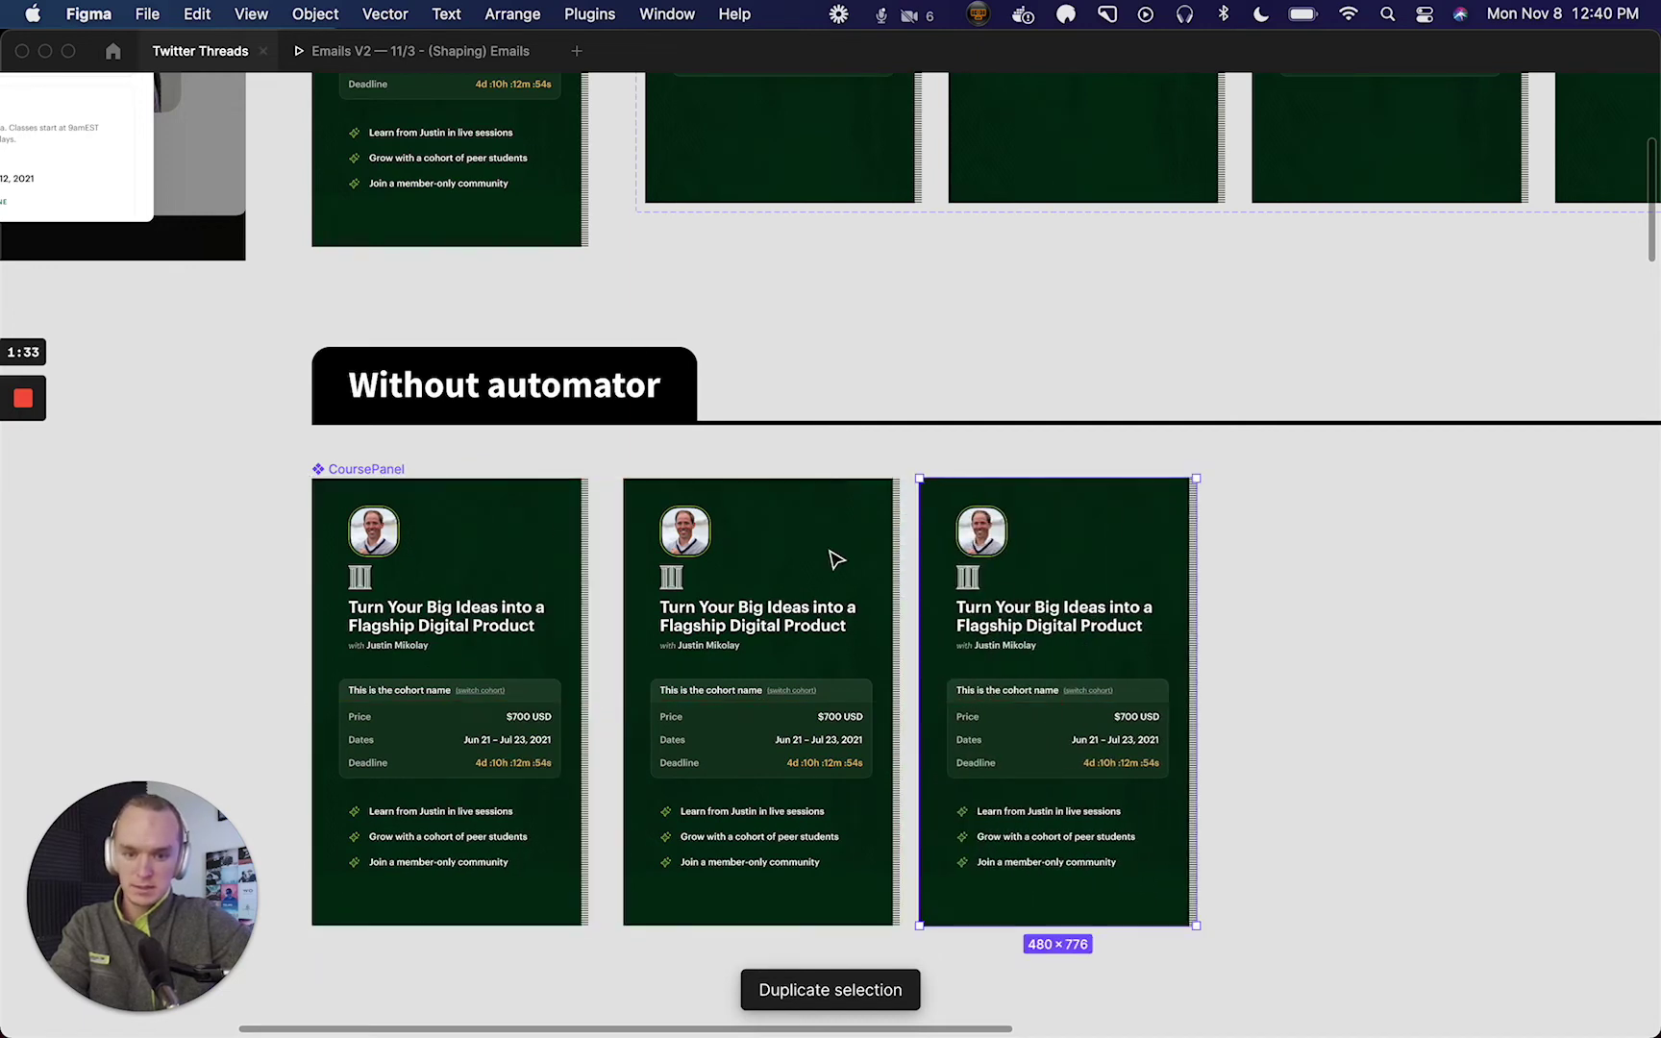
{"action": "left_click", "coordinate": [749, 557]}
{"action": "key", "text": "Escape"}
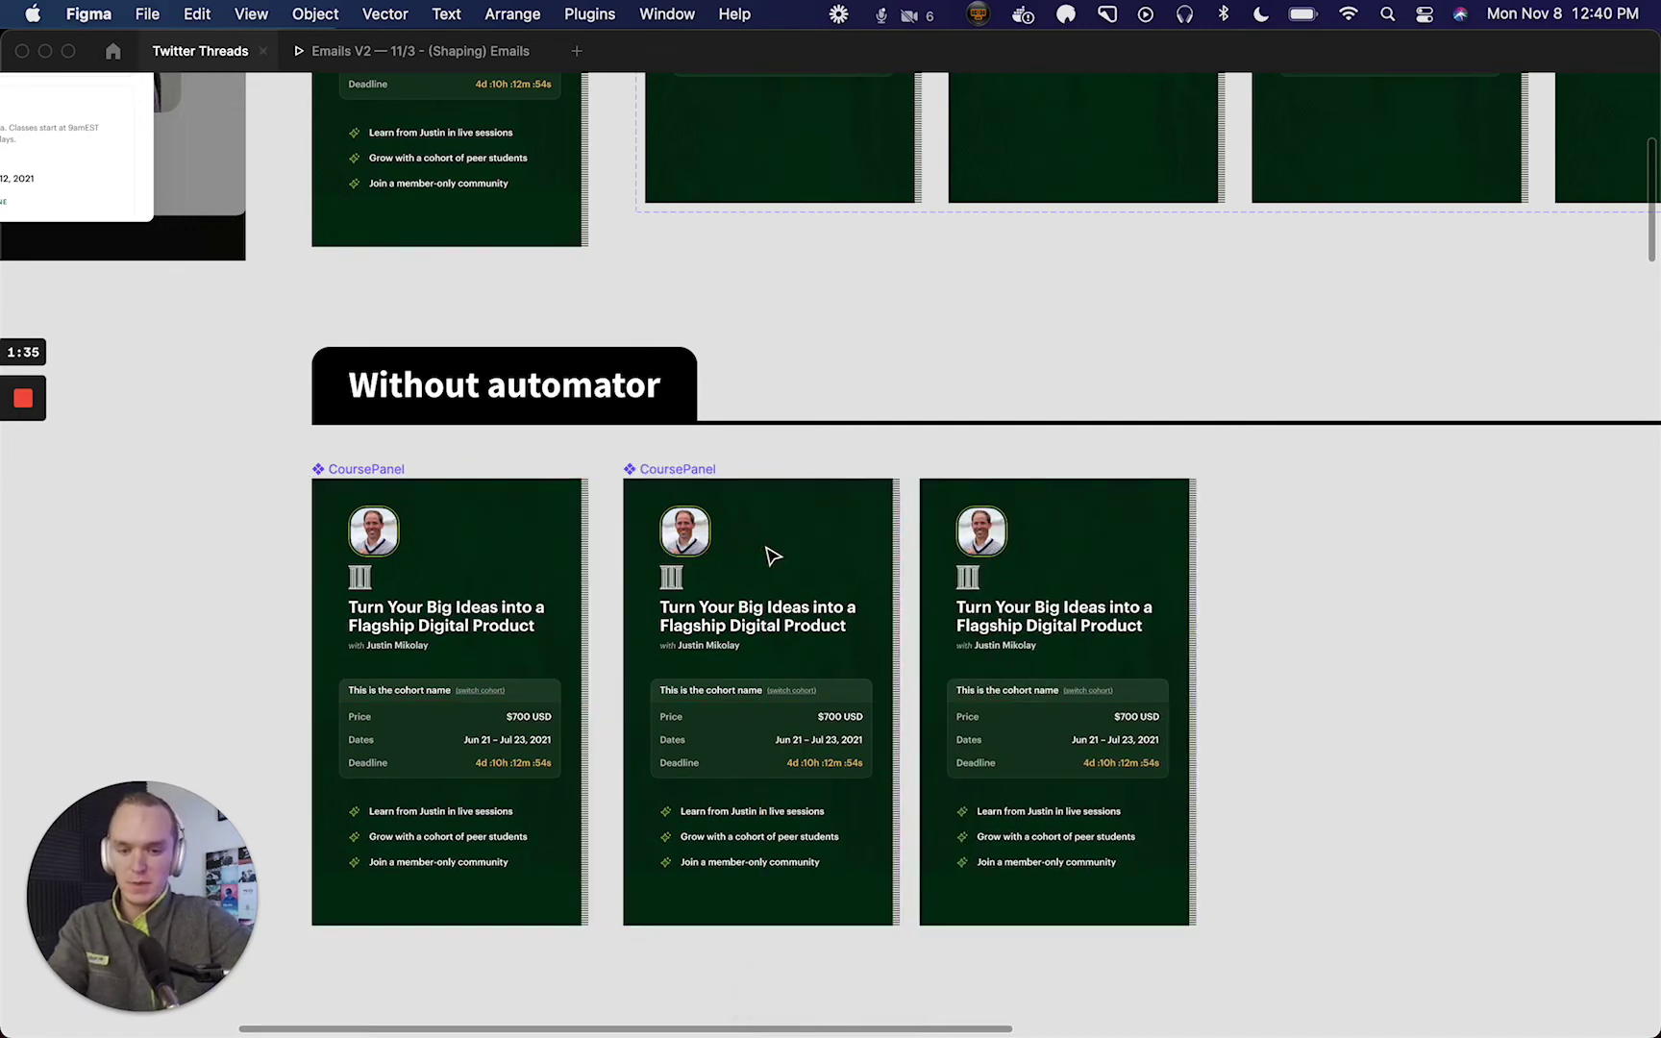
{"action": "left_click", "coordinate": [1048, 567]}
{"action": "key", "text": "Escape"}
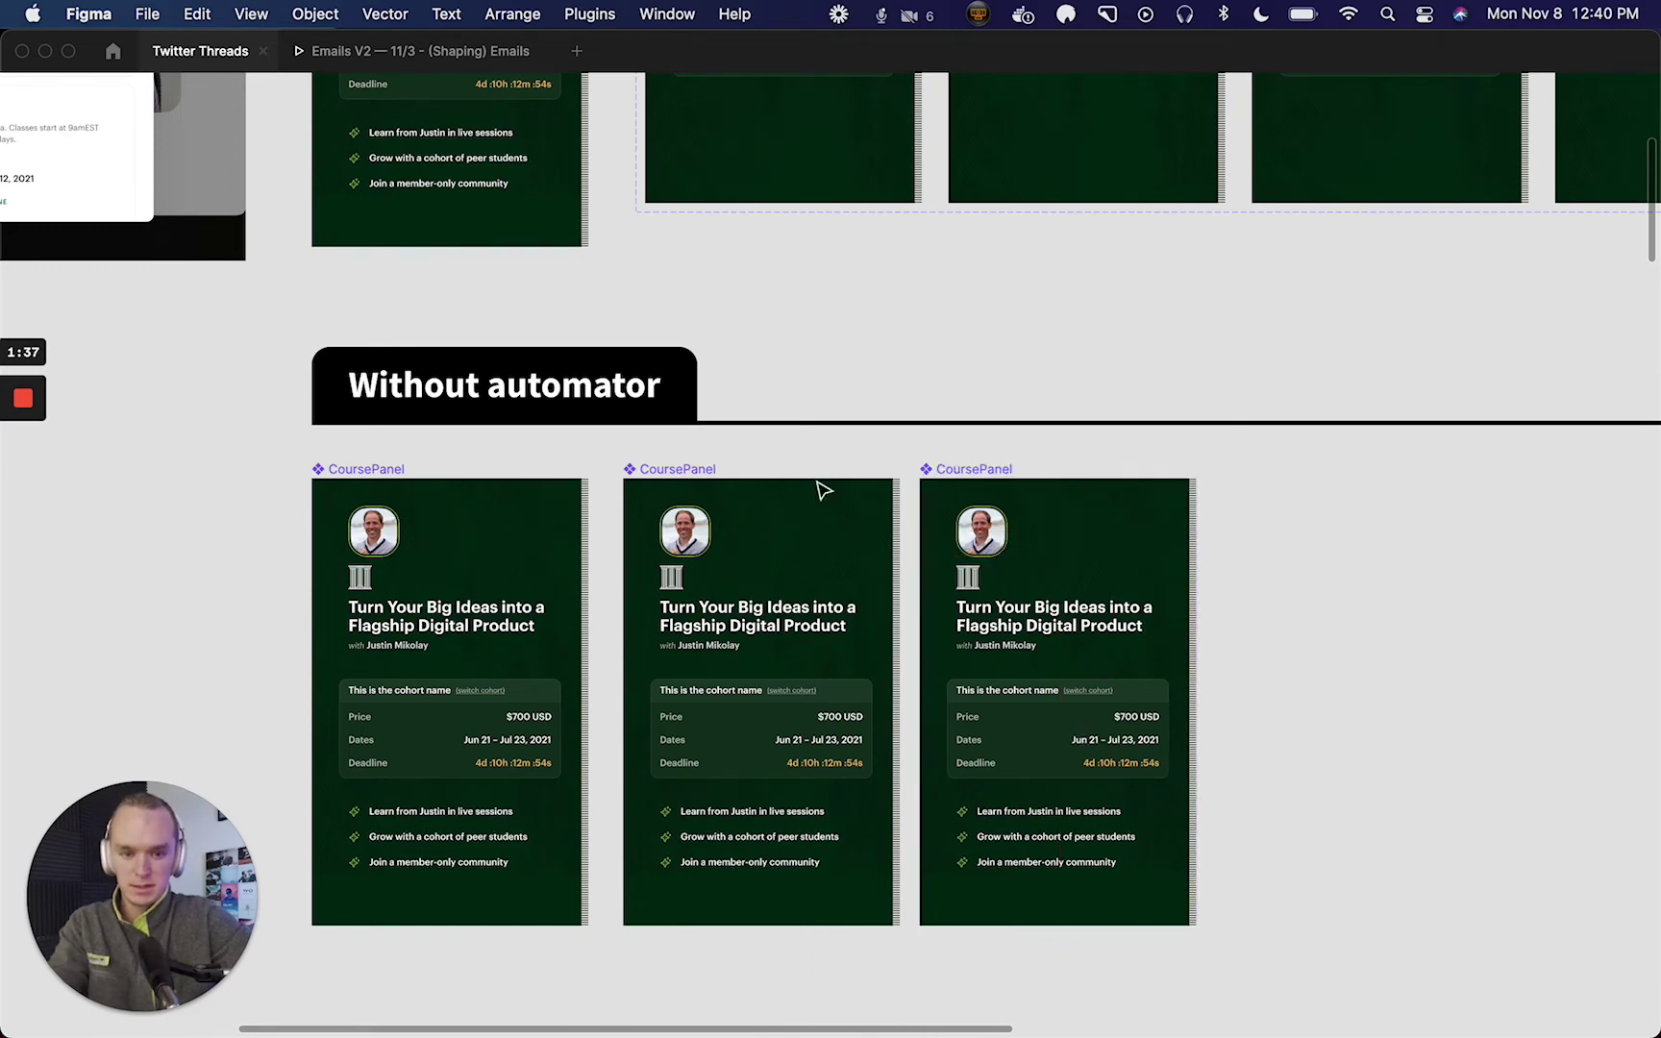
- Combine the two CoursePanel copies into a variant set and add auto layout
{"action": "left_click", "coordinate": [689, 468]}
{"action": "left_click", "coordinate": [973, 471], "text": "shift"}
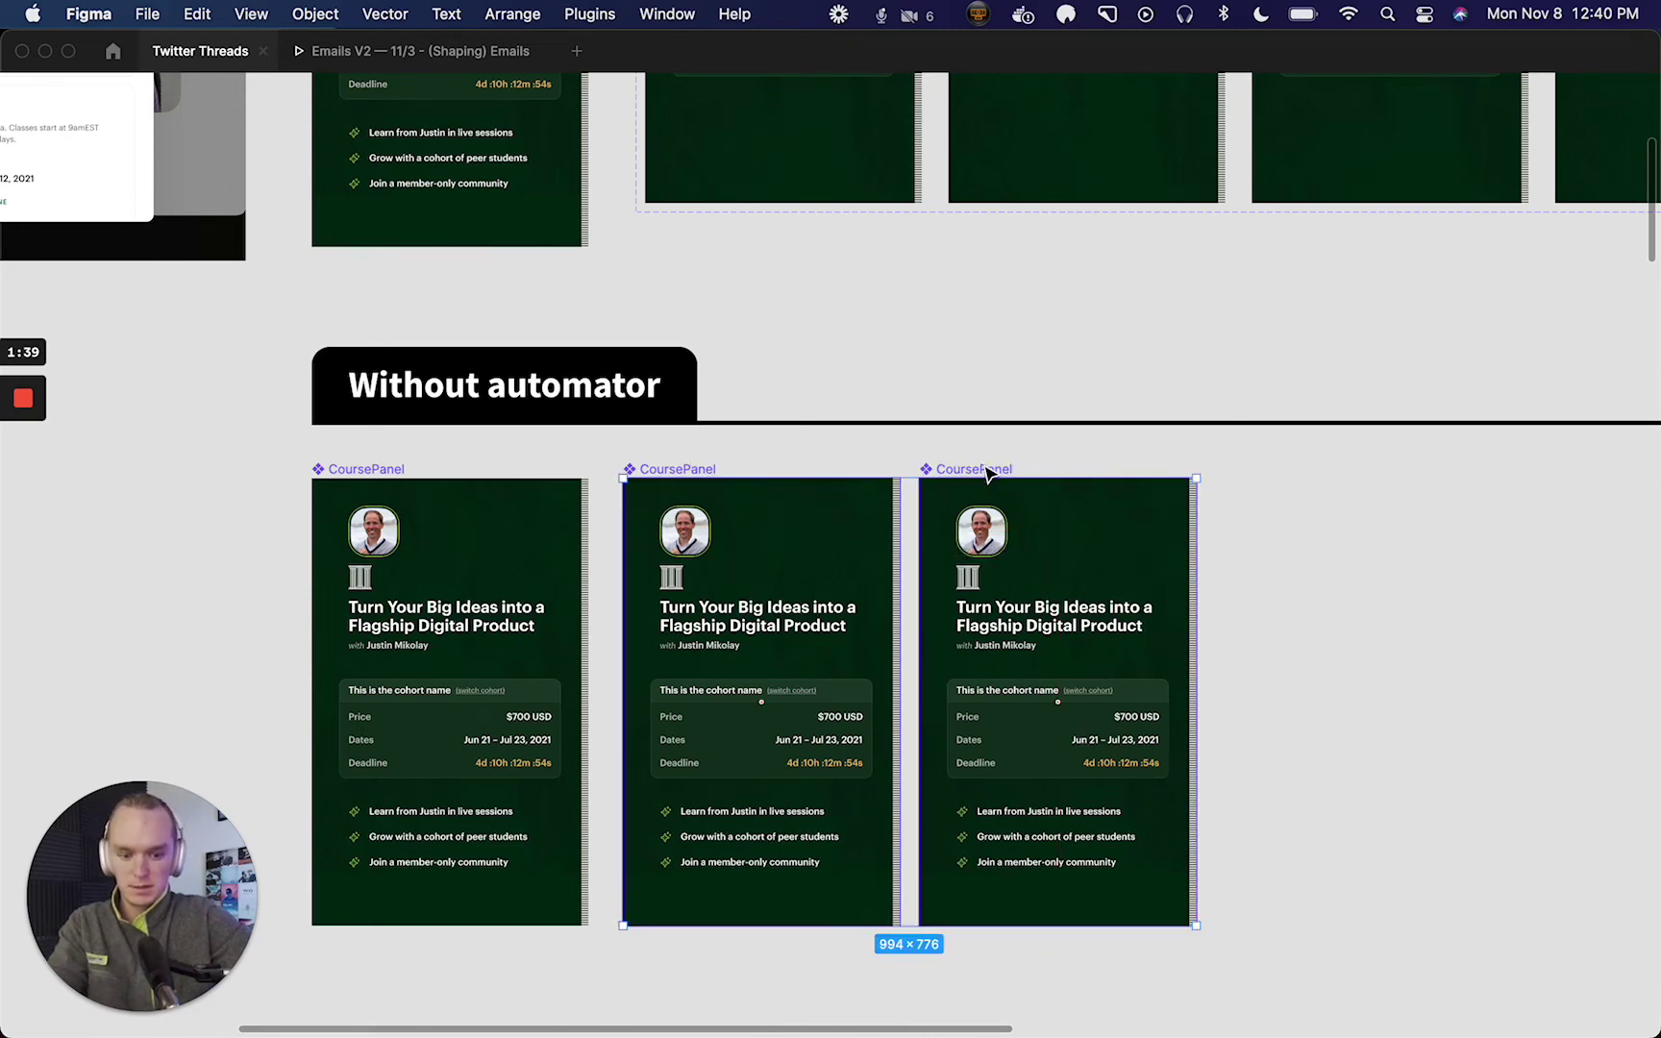
{"action": "key", "text": "super+backslash"}
{"action": "left_click", "coordinate": [1529, 532]}
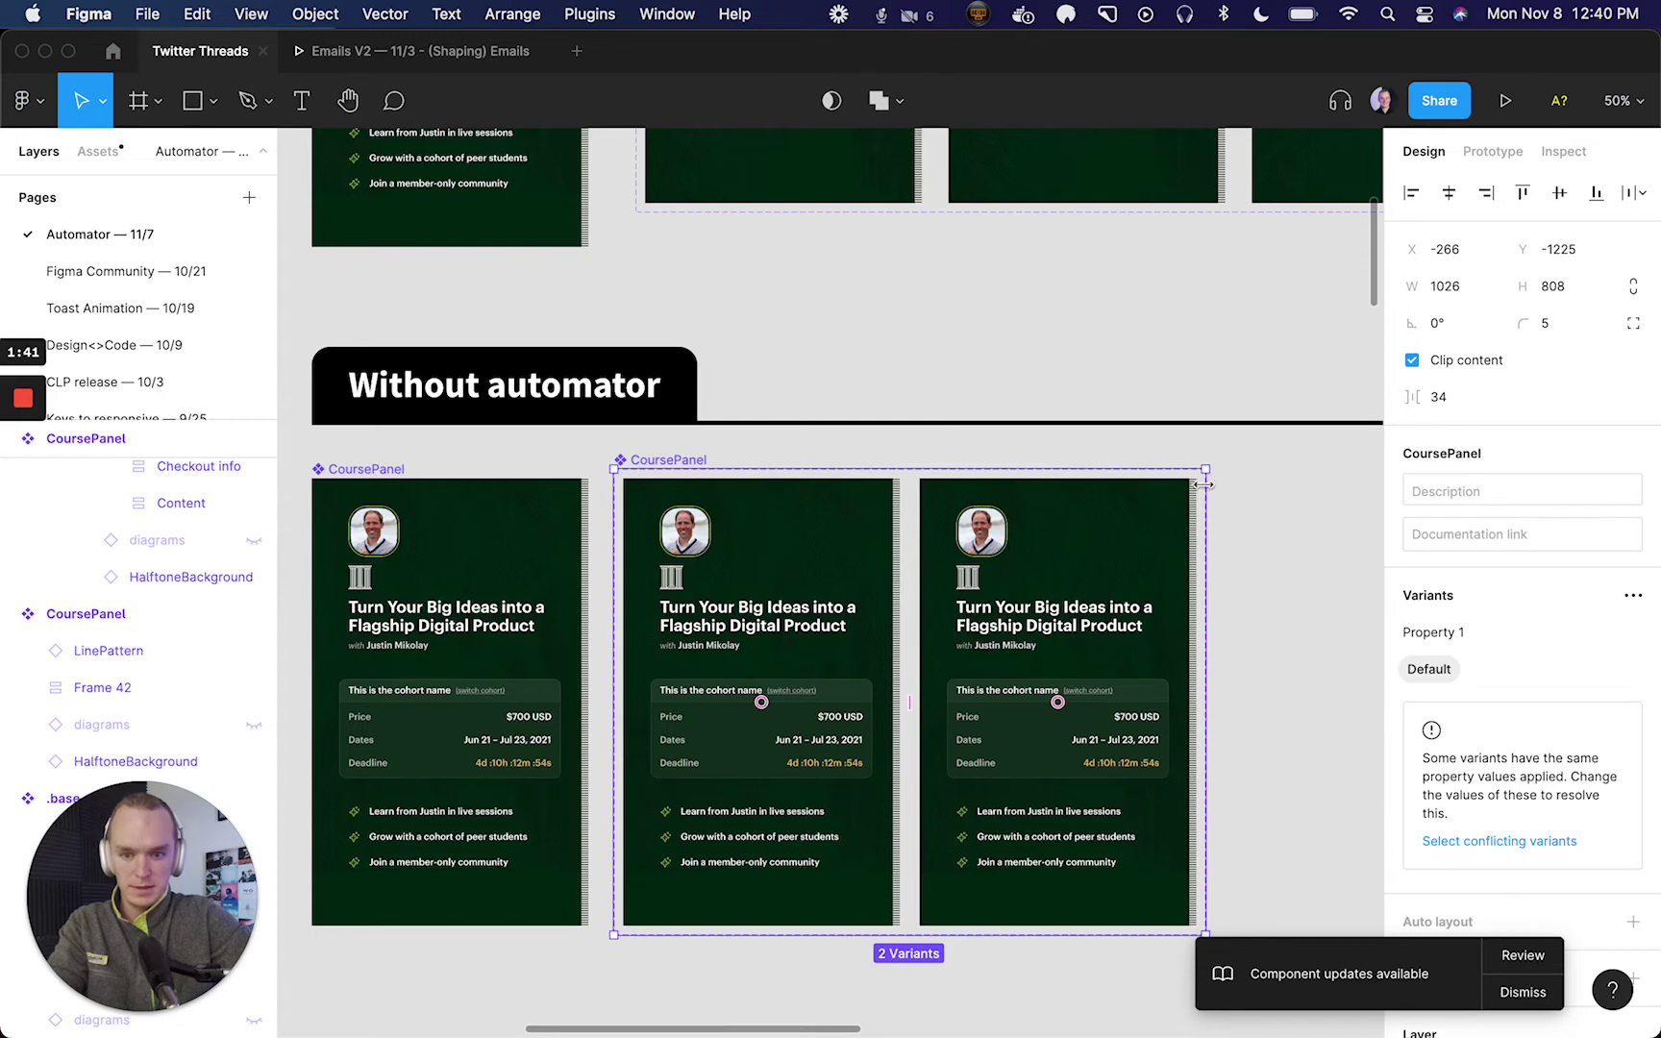
{"action": "key", "text": "shift+a"}
{"action": "key", "text": "Escape"}
- Check the two Default variants and the original instance by selecting each in turn
{"action": "left_click", "coordinate": [741, 561]}
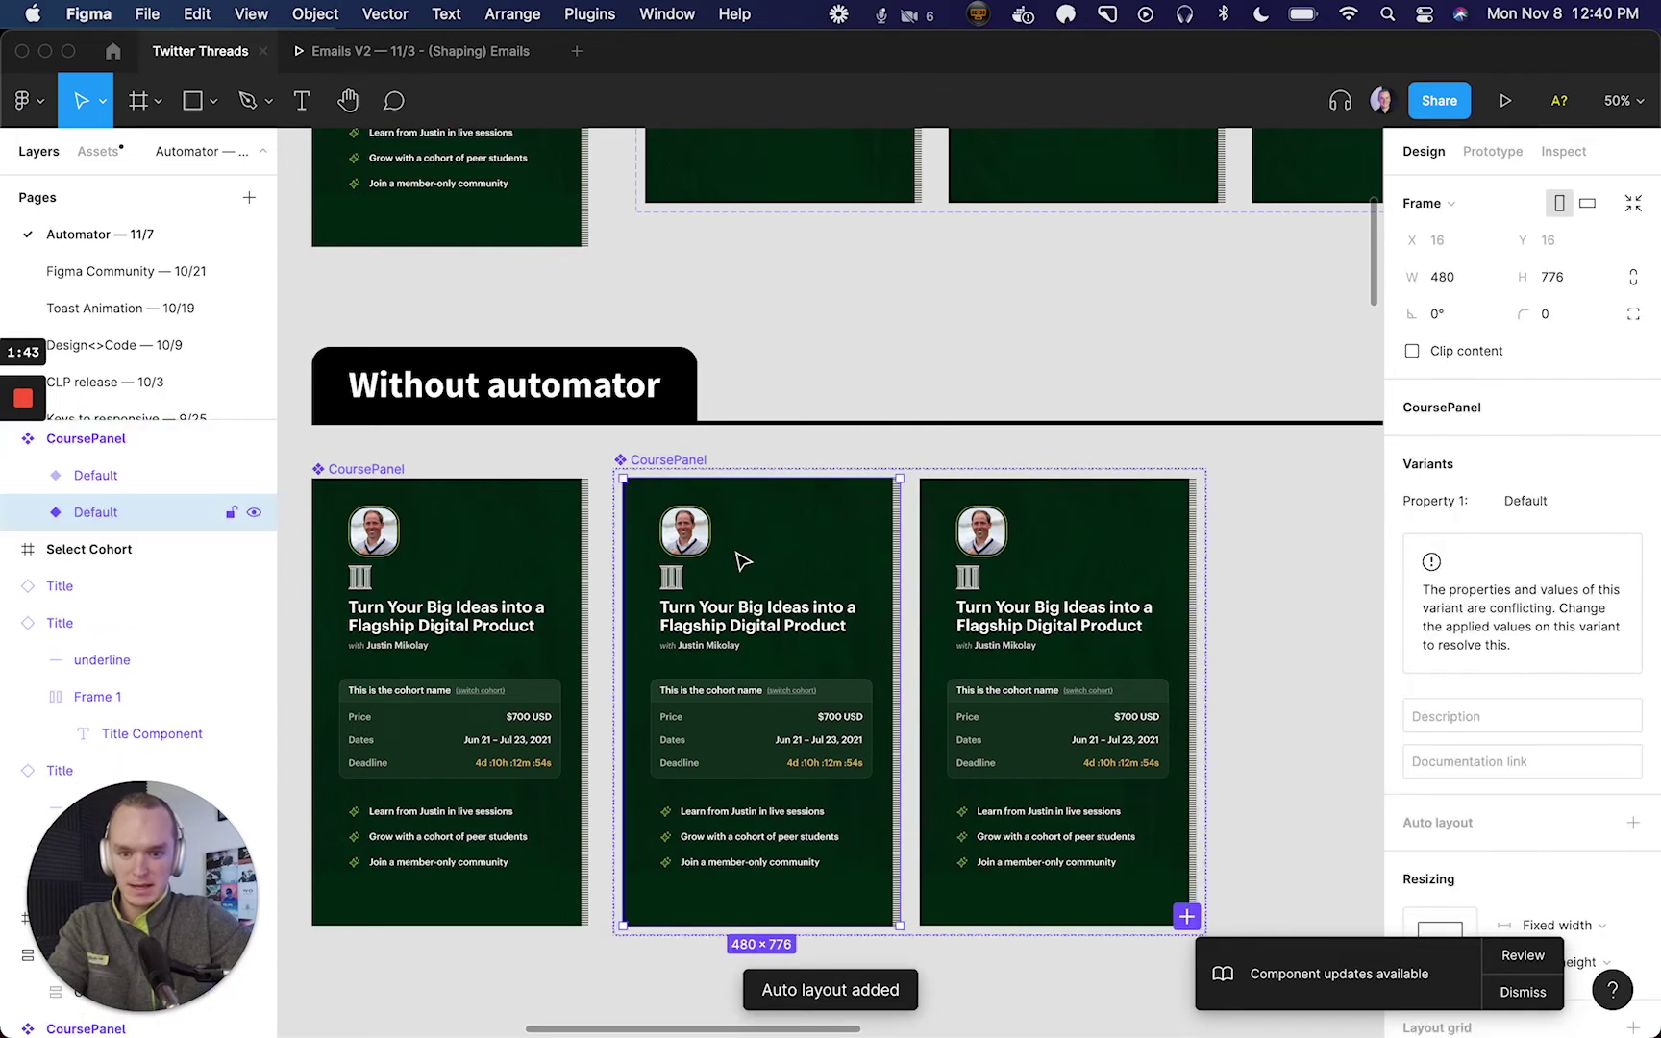
{"action": "left_click", "coordinate": [1116, 574]}
{"action": "left_click", "coordinate": [1213, 542]}
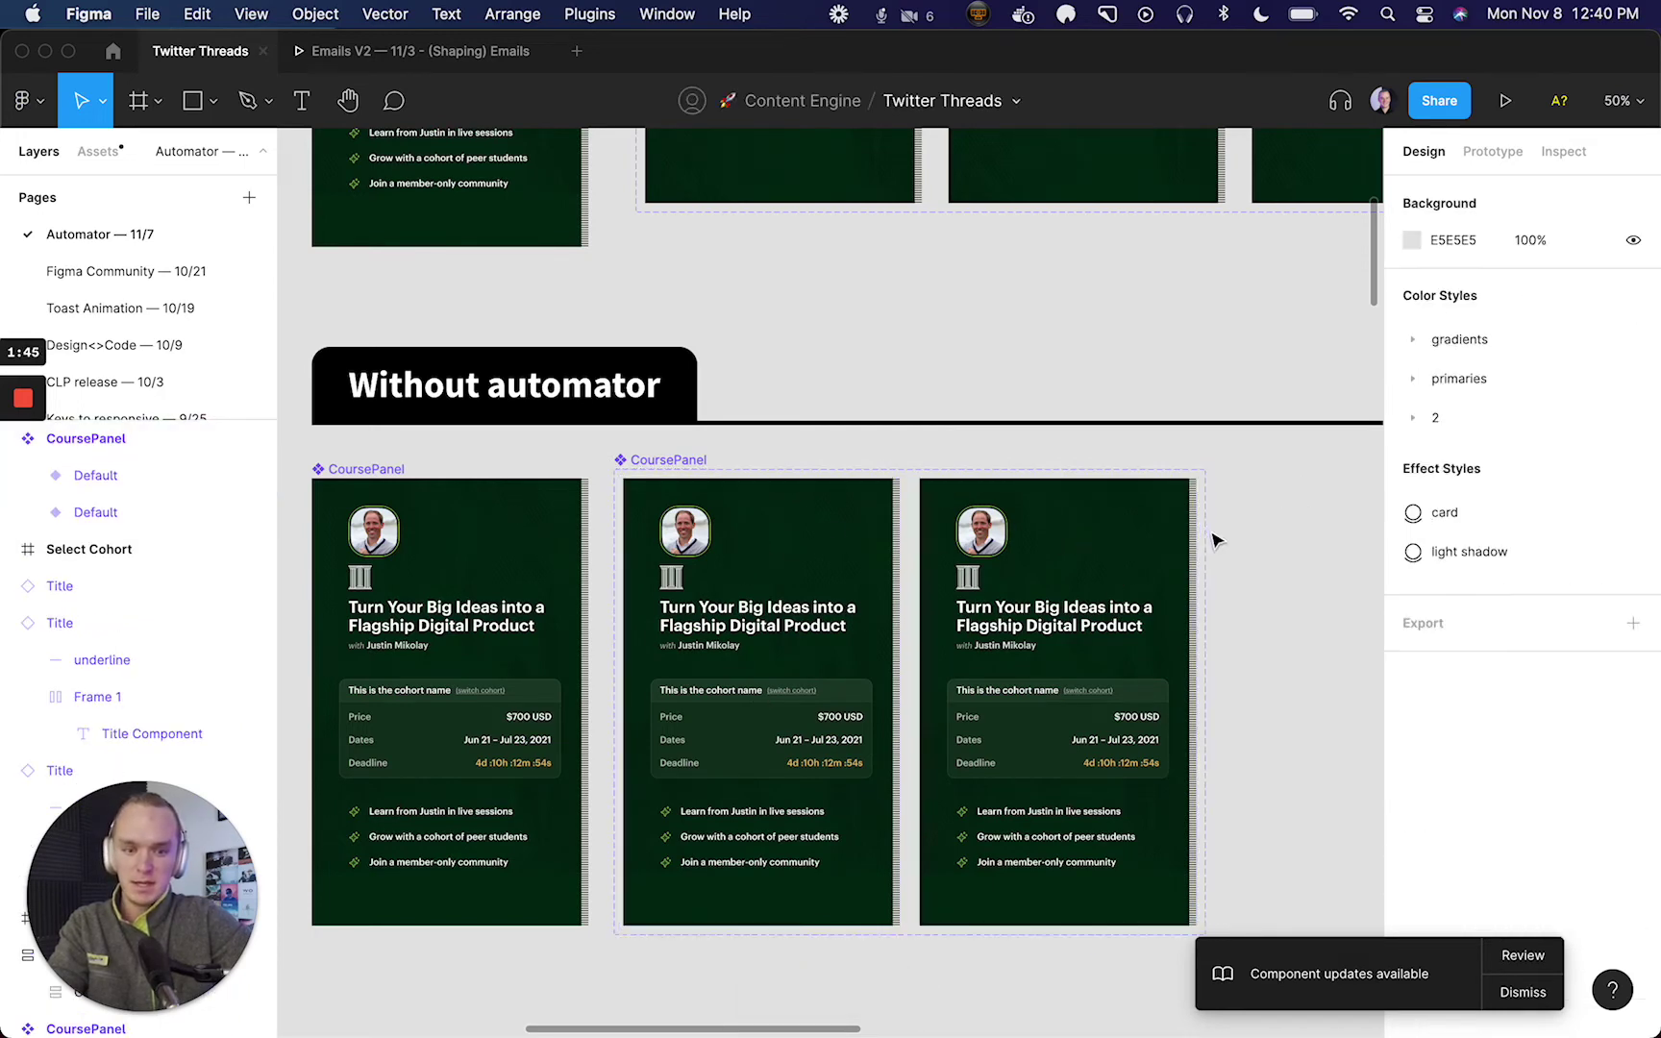
{"action": "left_click", "coordinate": [482, 679]}
{"action": "left_click", "coordinate": [769, 622]}
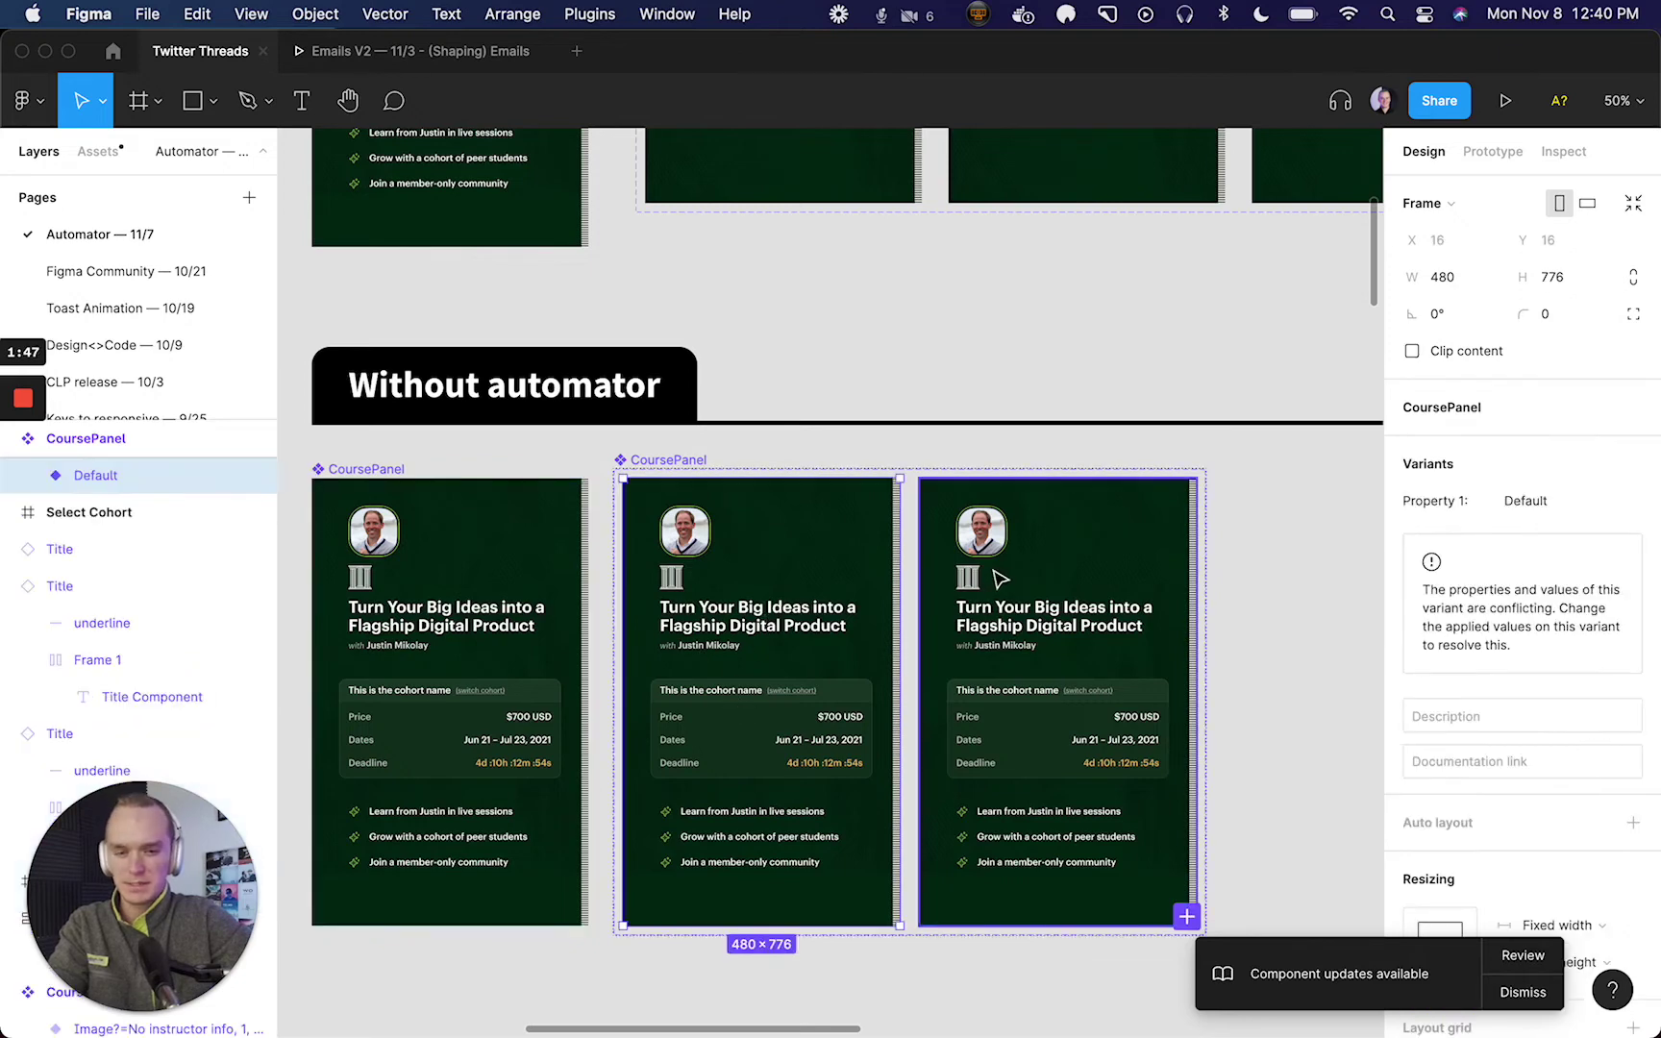
{"action": "left_click", "coordinate": [1000, 578]}
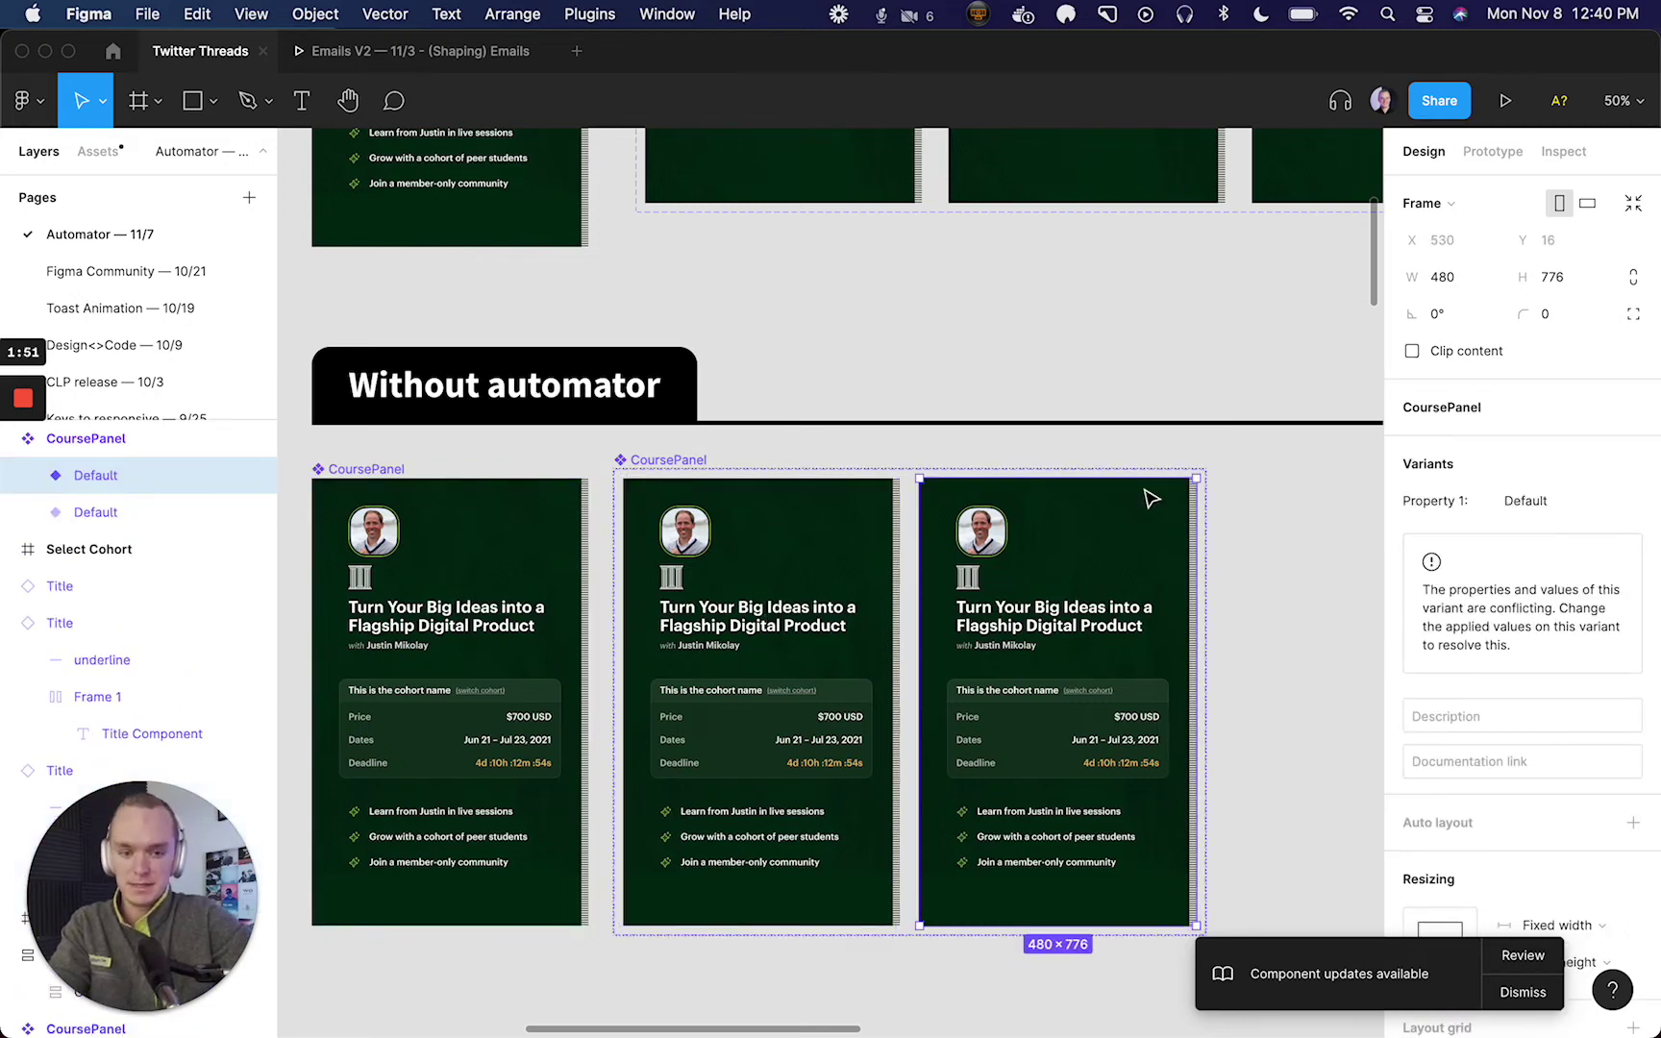
{"action": "left_click", "coordinate": [831, 545]}
{"action": "left_click", "coordinate": [1019, 587]}
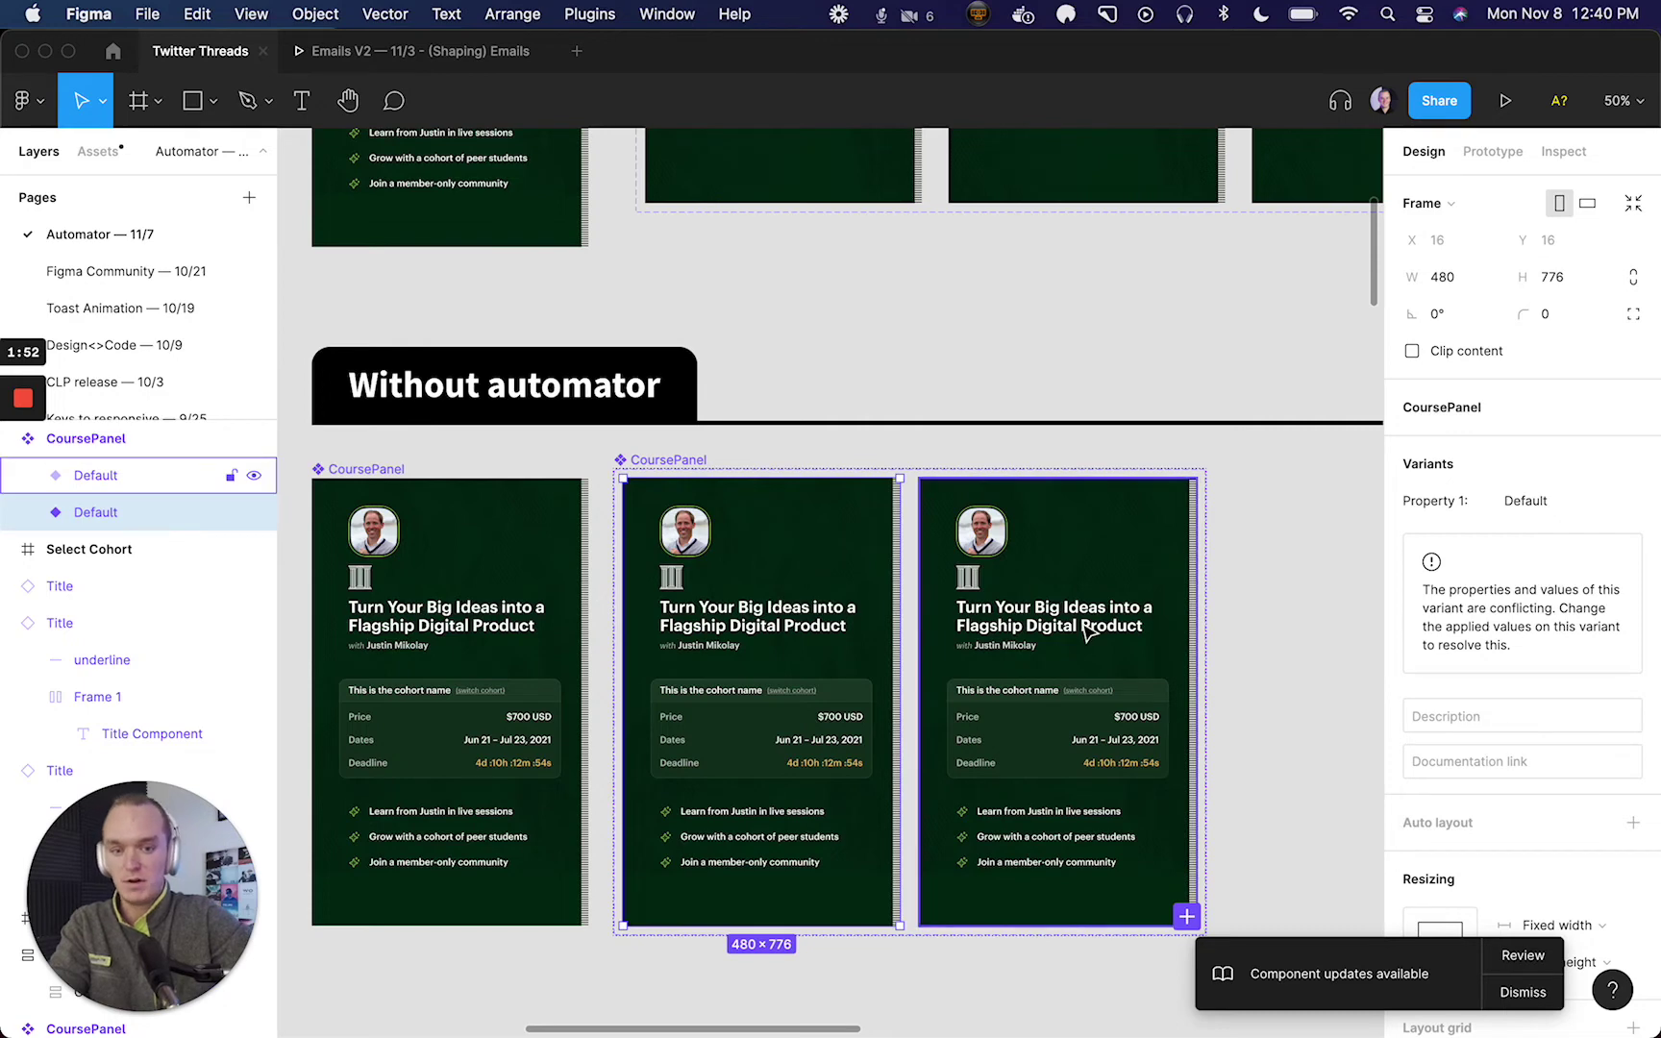
{"action": "left_click", "coordinate": [1286, 543]}
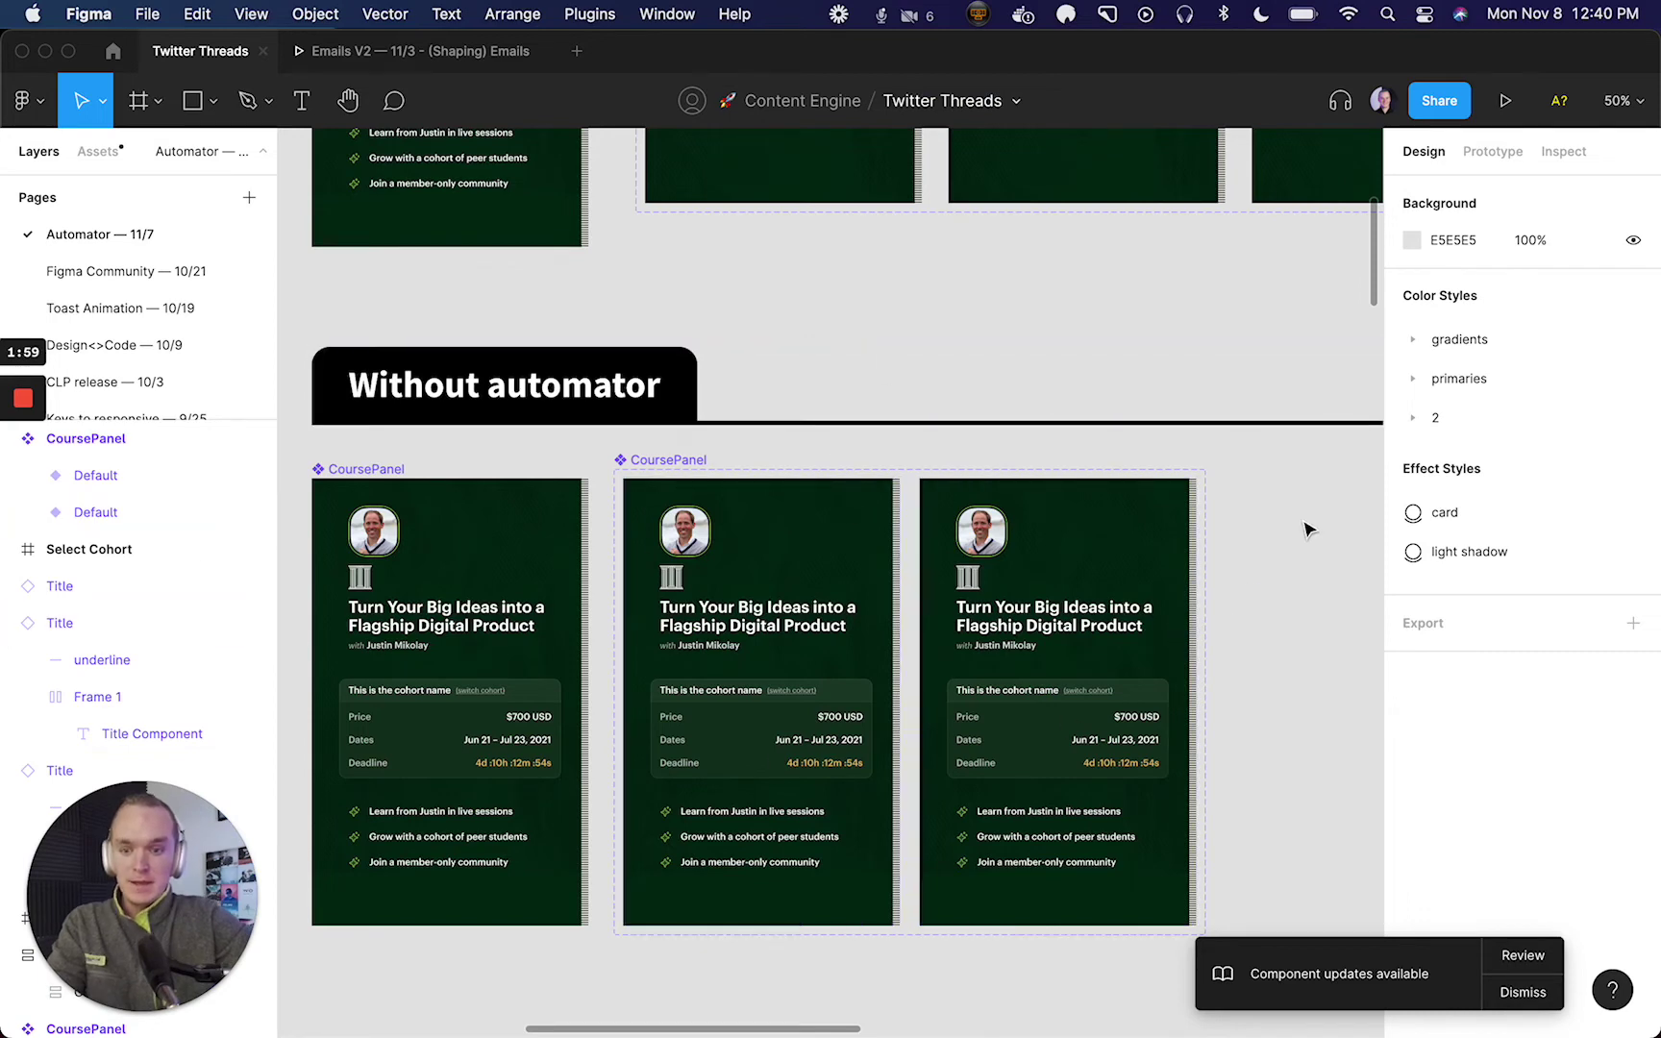
- Undo the manually built CoursePanel variant set
{"action": "key", "text": "ctrl+z"}
{"action": "scroll", "coordinate": [1306, 527], "scroll_direction": "up", "scroll_amount": 2}
{"action": "scroll", "coordinate": [1306, 527], "scroll_direction": "down", "scroll_amount": 4}
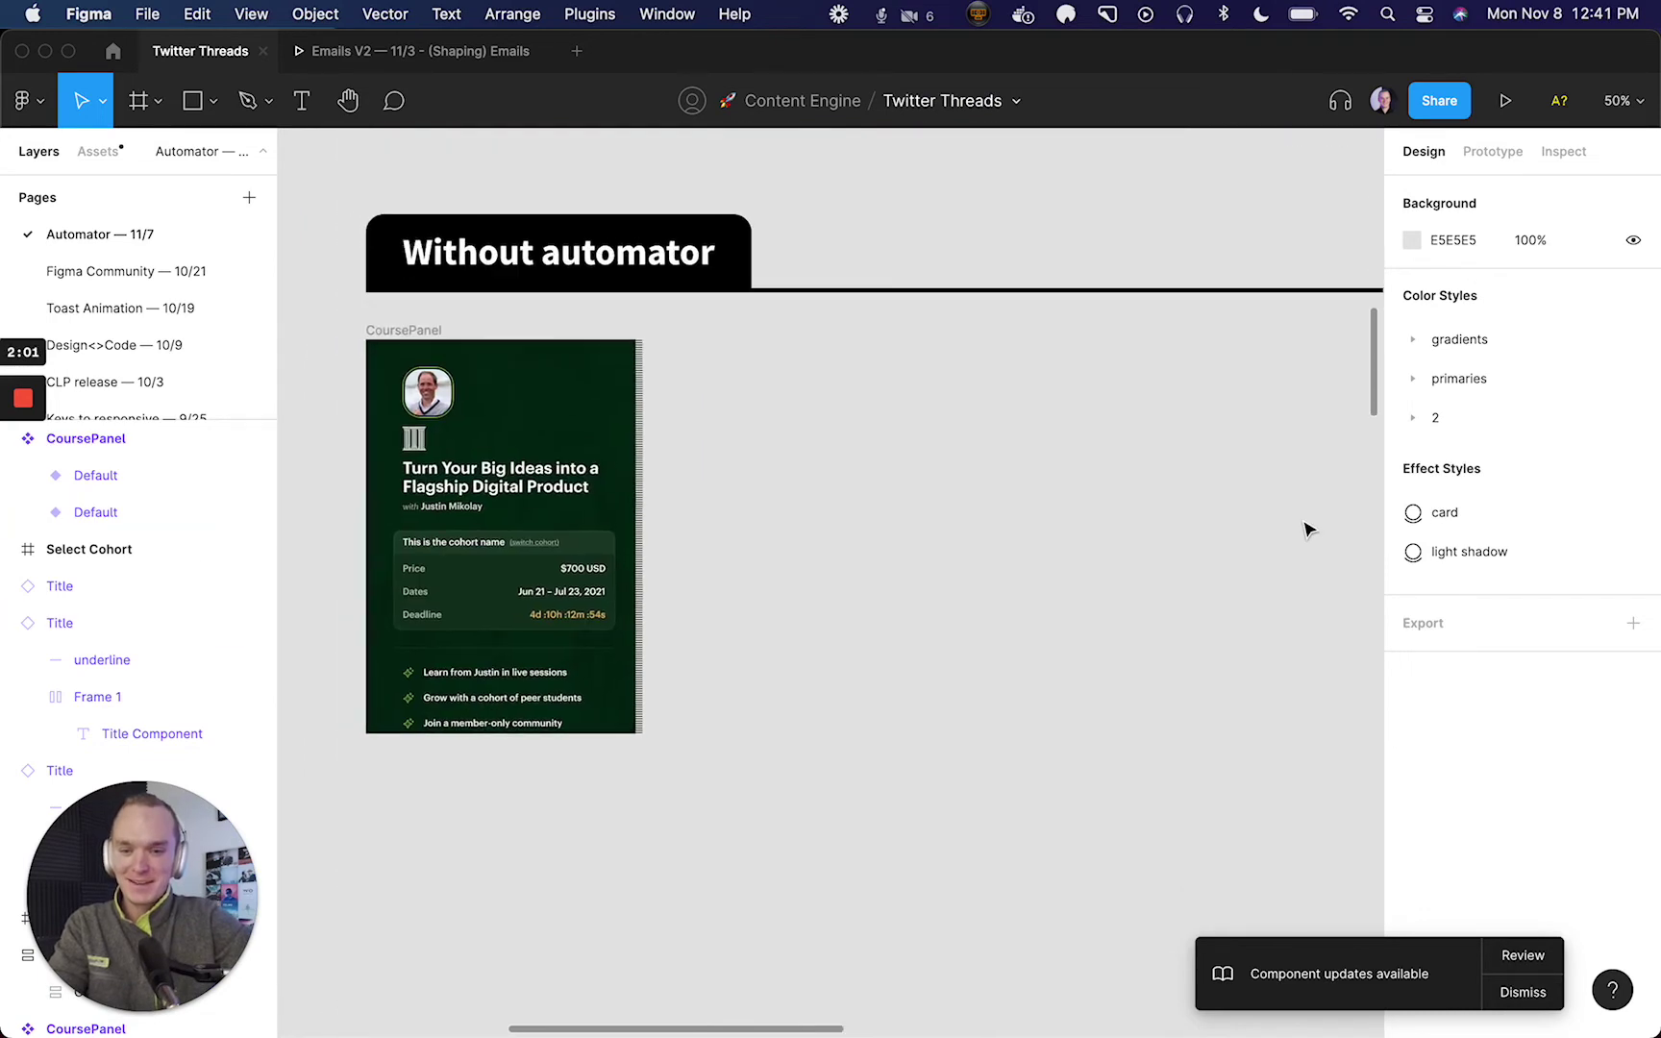
{"action": "scroll", "coordinate": [866, 433], "scroll_direction": "left", "scroll_amount": 2}
- Run the Automator plugin's 'base' automation on the CoursePanel frame
{"action": "left_click", "coordinate": [492, 334]}
{"action": "key", "text": "super+slash"}
{"action": "type", "text": "automa"}
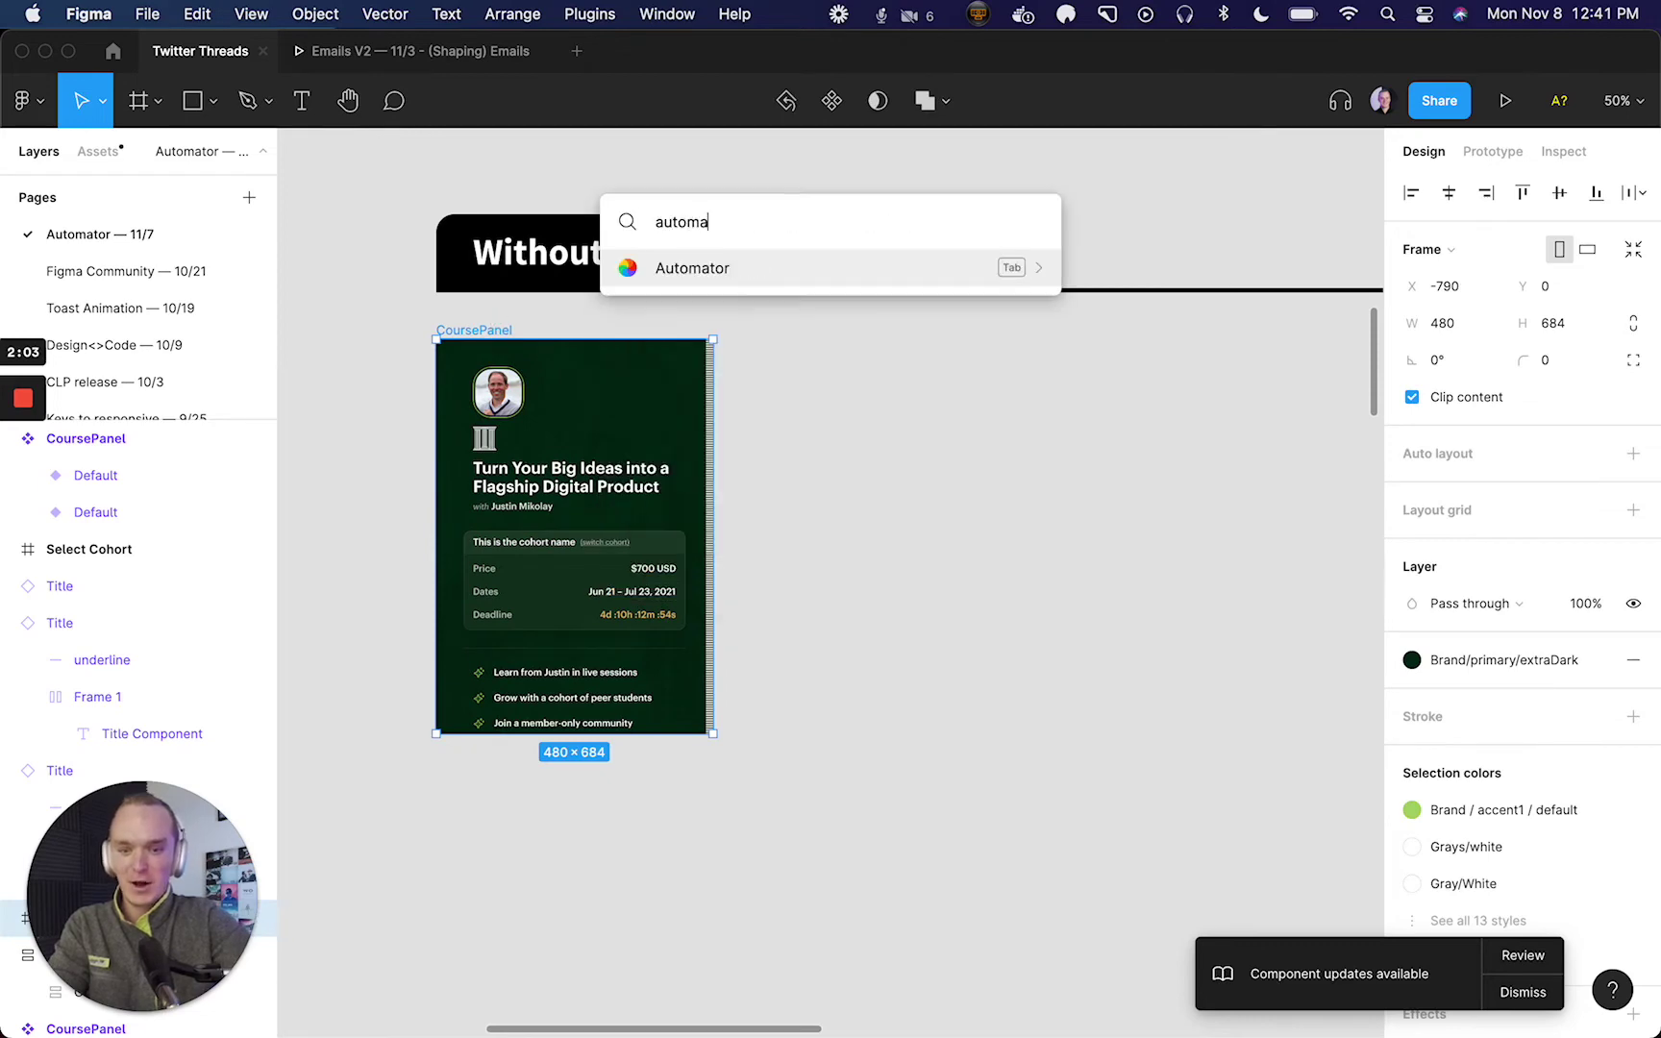
{"action": "key", "text": "Return"}
{"action": "type", "text": "base"}
{"action": "key", "text": "Return"}
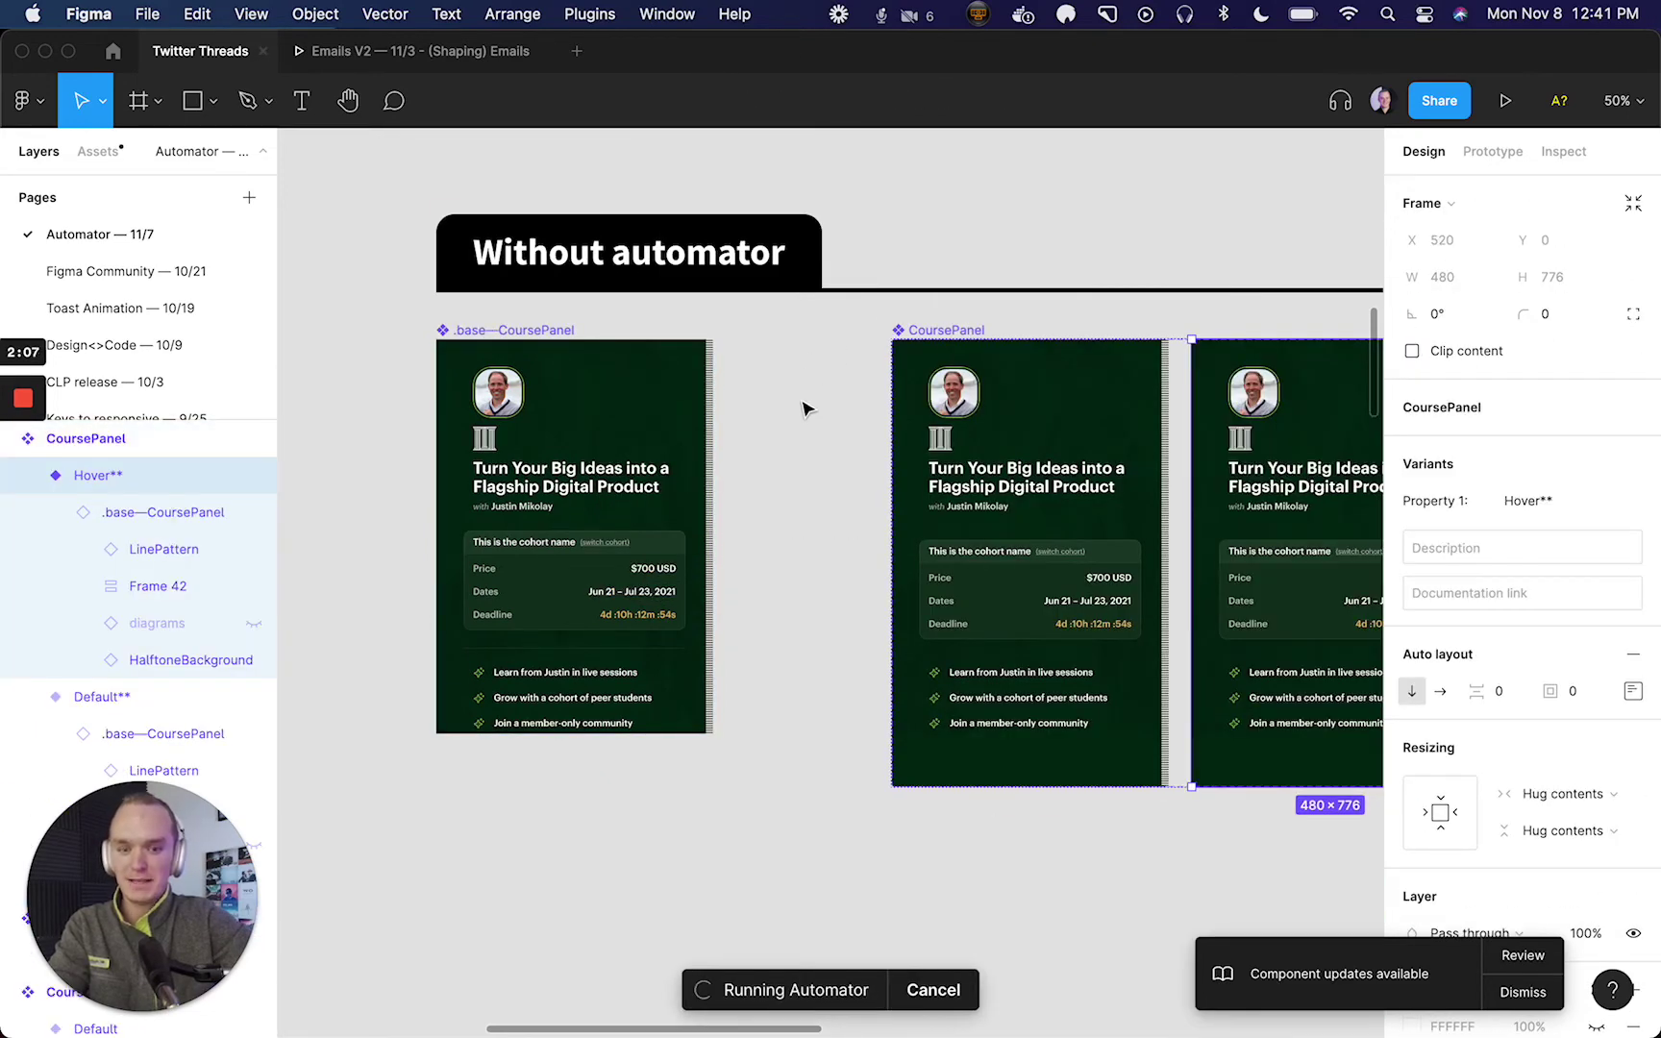
- Check the generated .base—CoursePanel component's name without renaming it
{"action": "left_click", "coordinate": [806, 409]}
{"action": "left_click", "coordinate": [524, 336]}
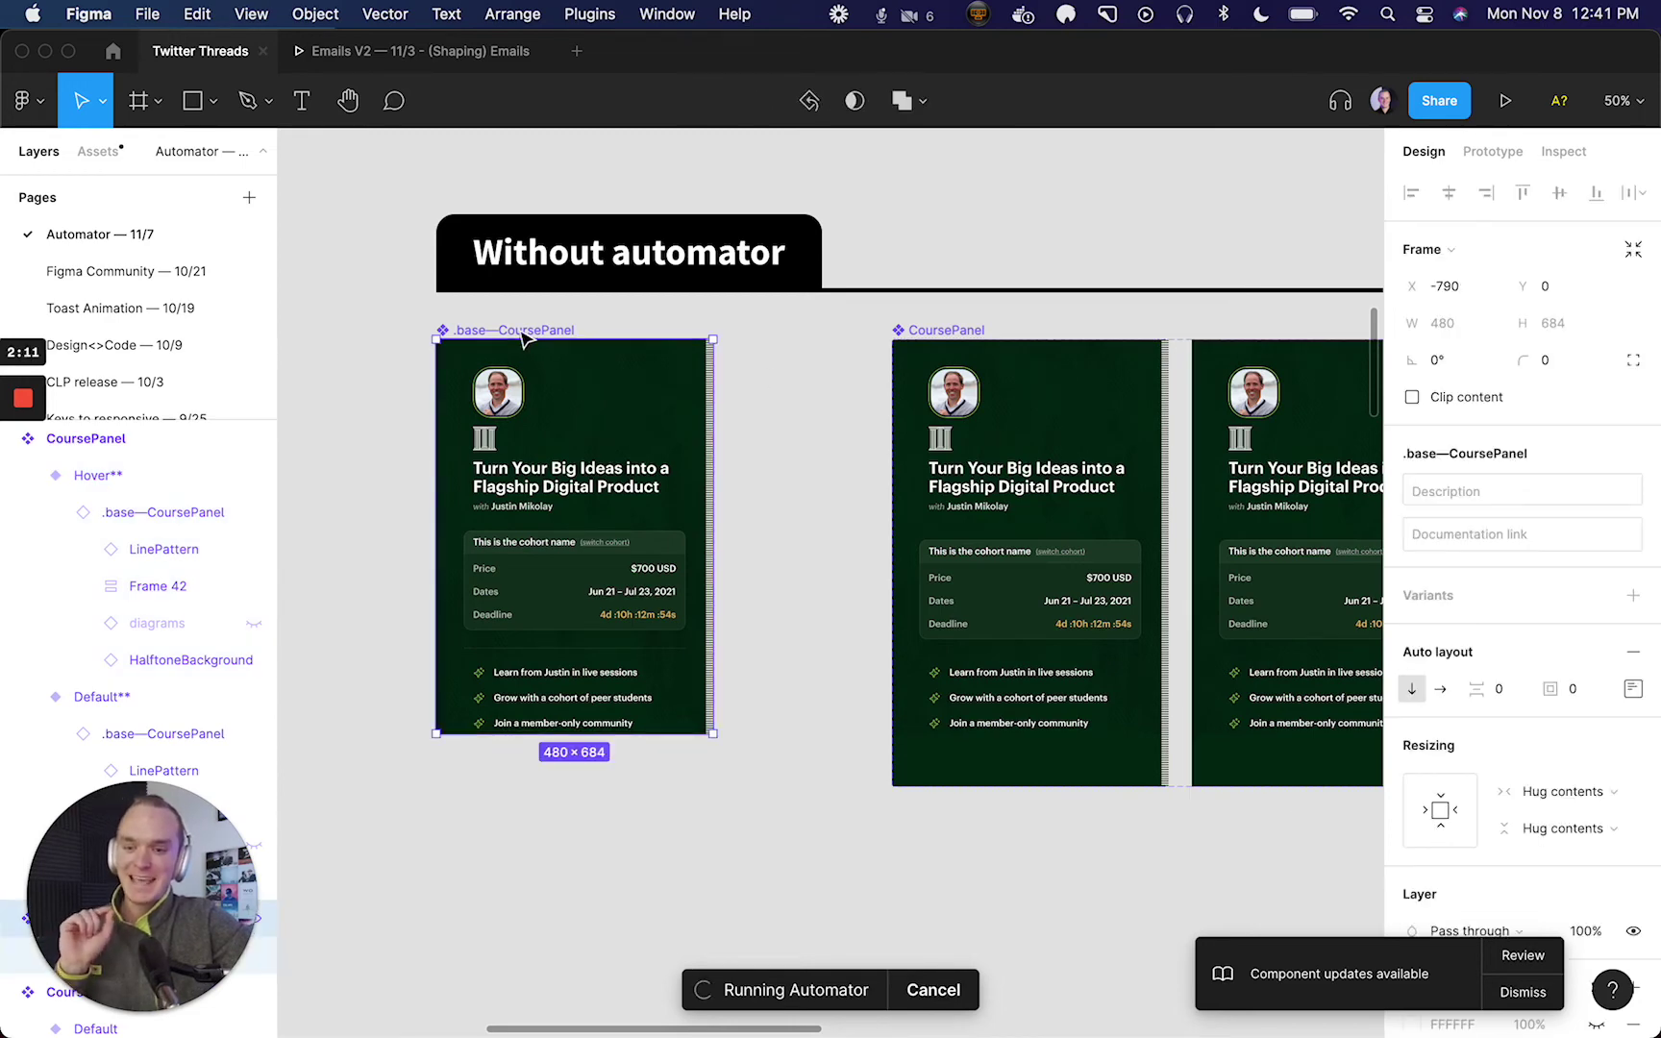
{"action": "double_click", "coordinate": [530, 332]}
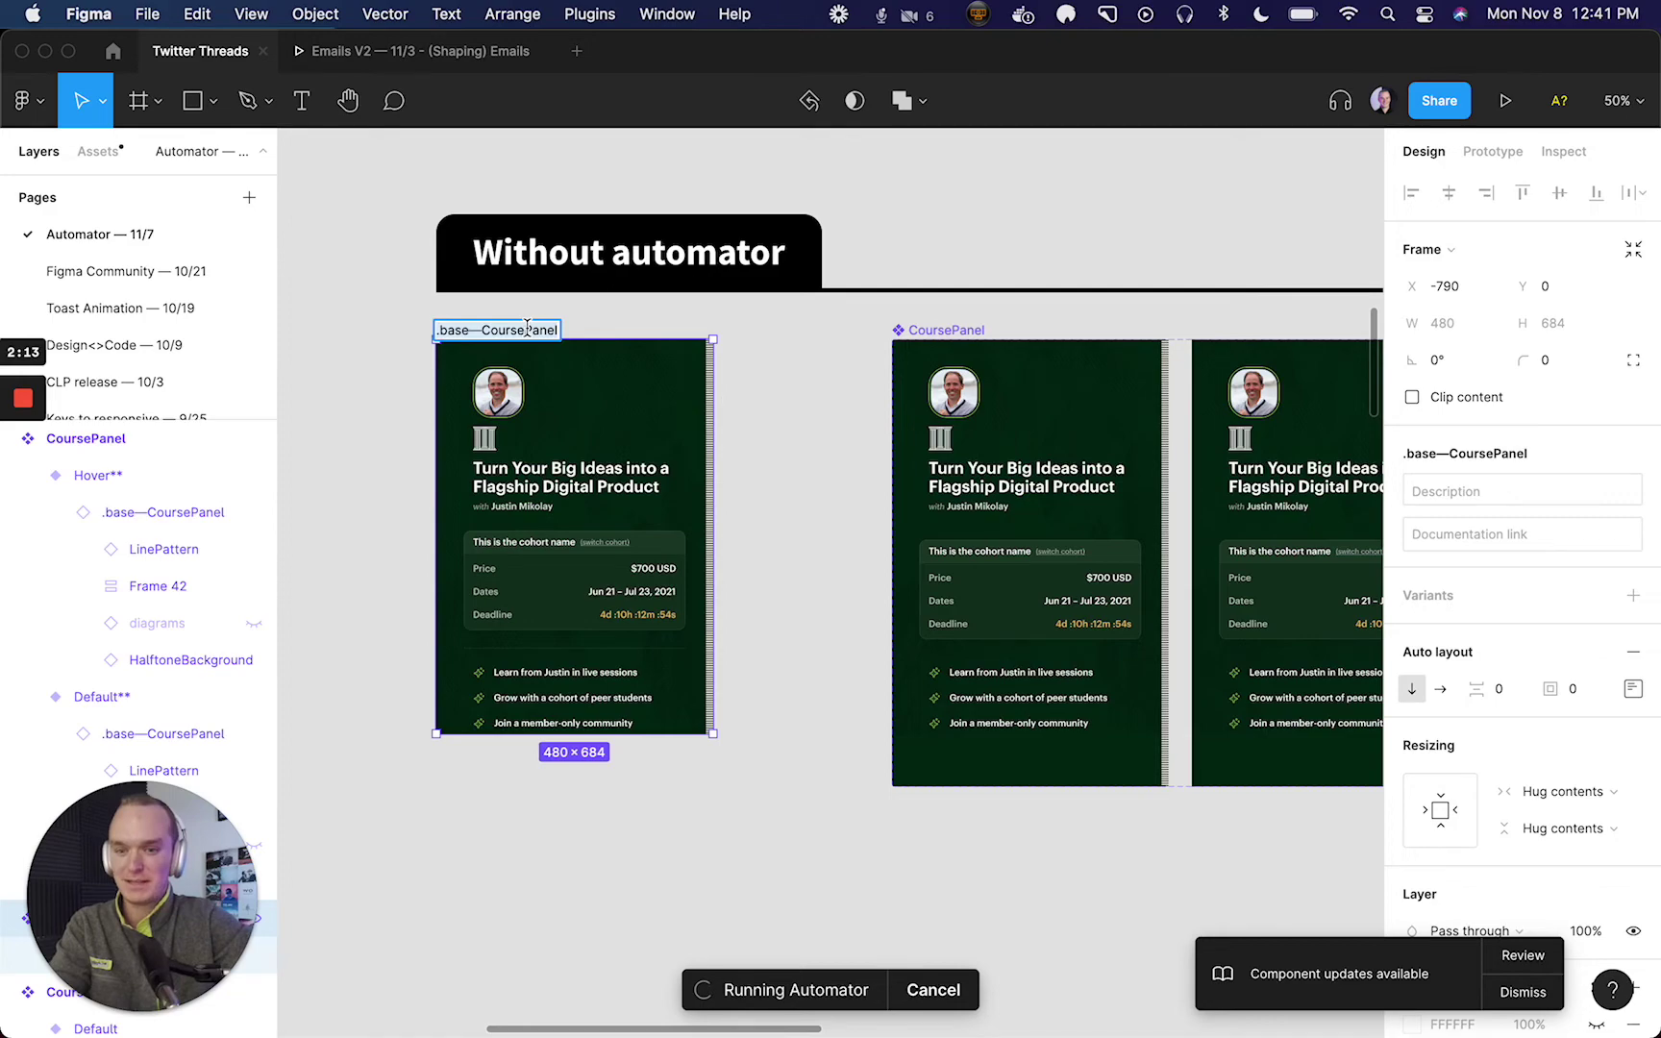
{"action": "left_click", "coordinate": [389, 370]}
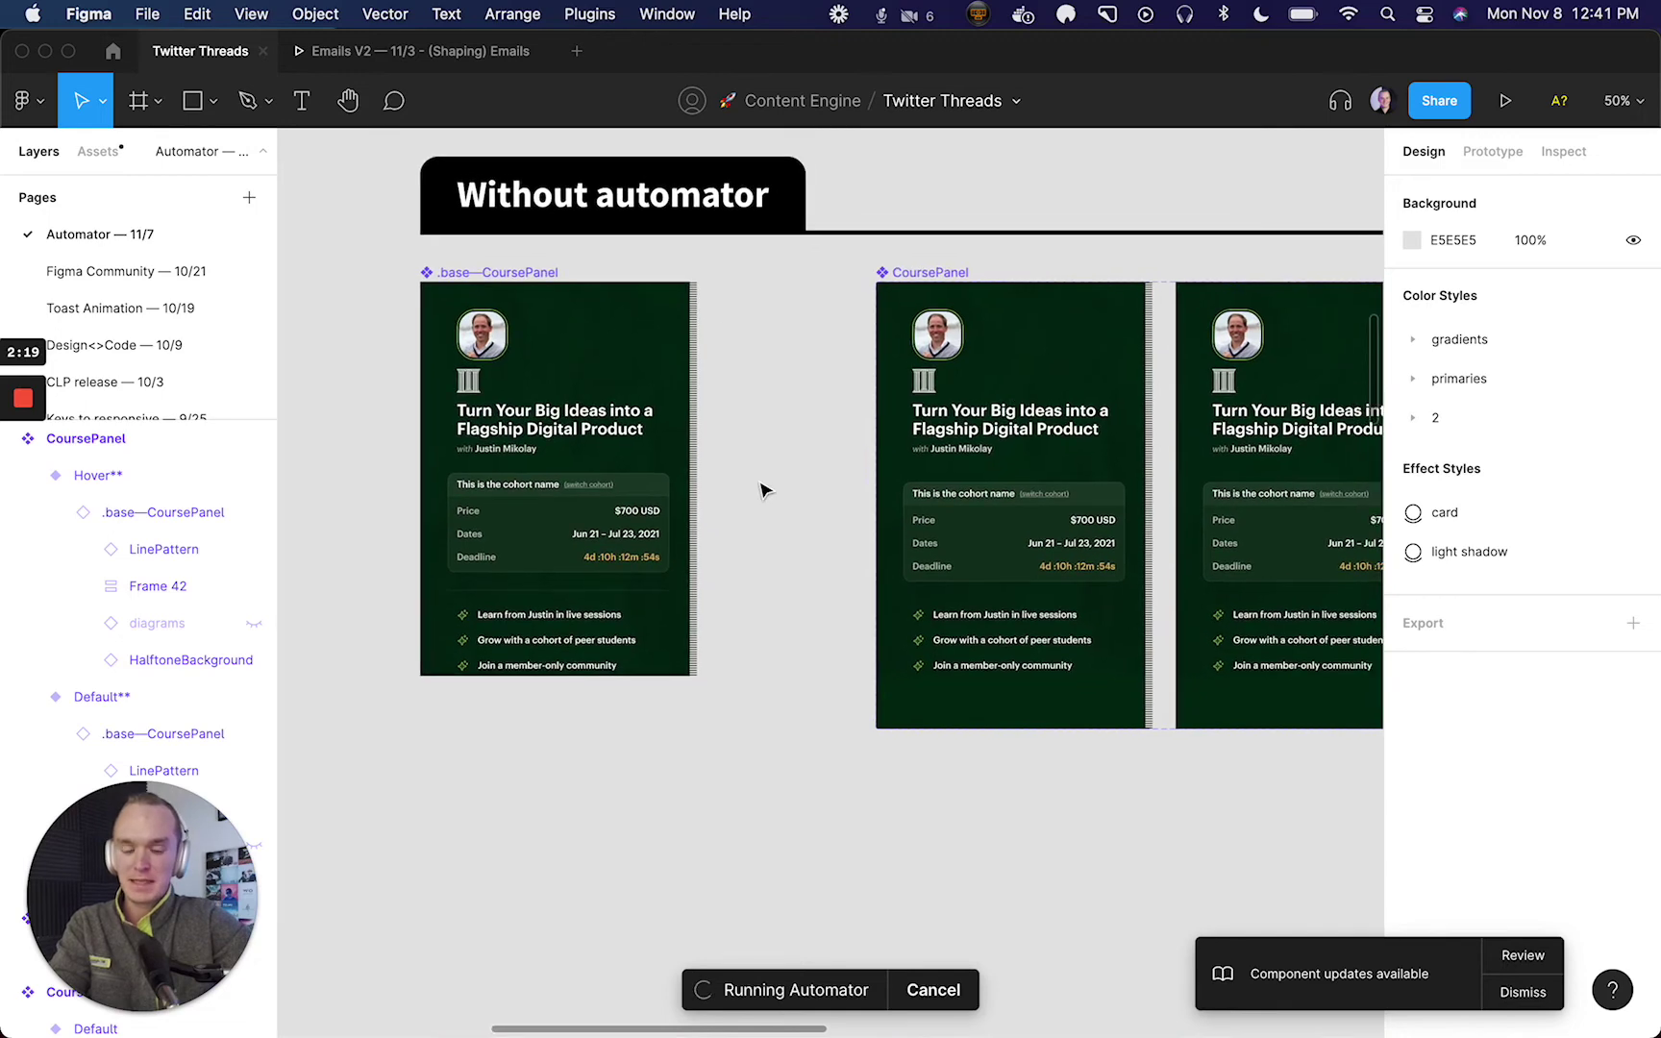
- Collapse the nested .base—CoursePanel layers under the Default and Hover variants
{"action": "left_click", "coordinate": [625, 411]}
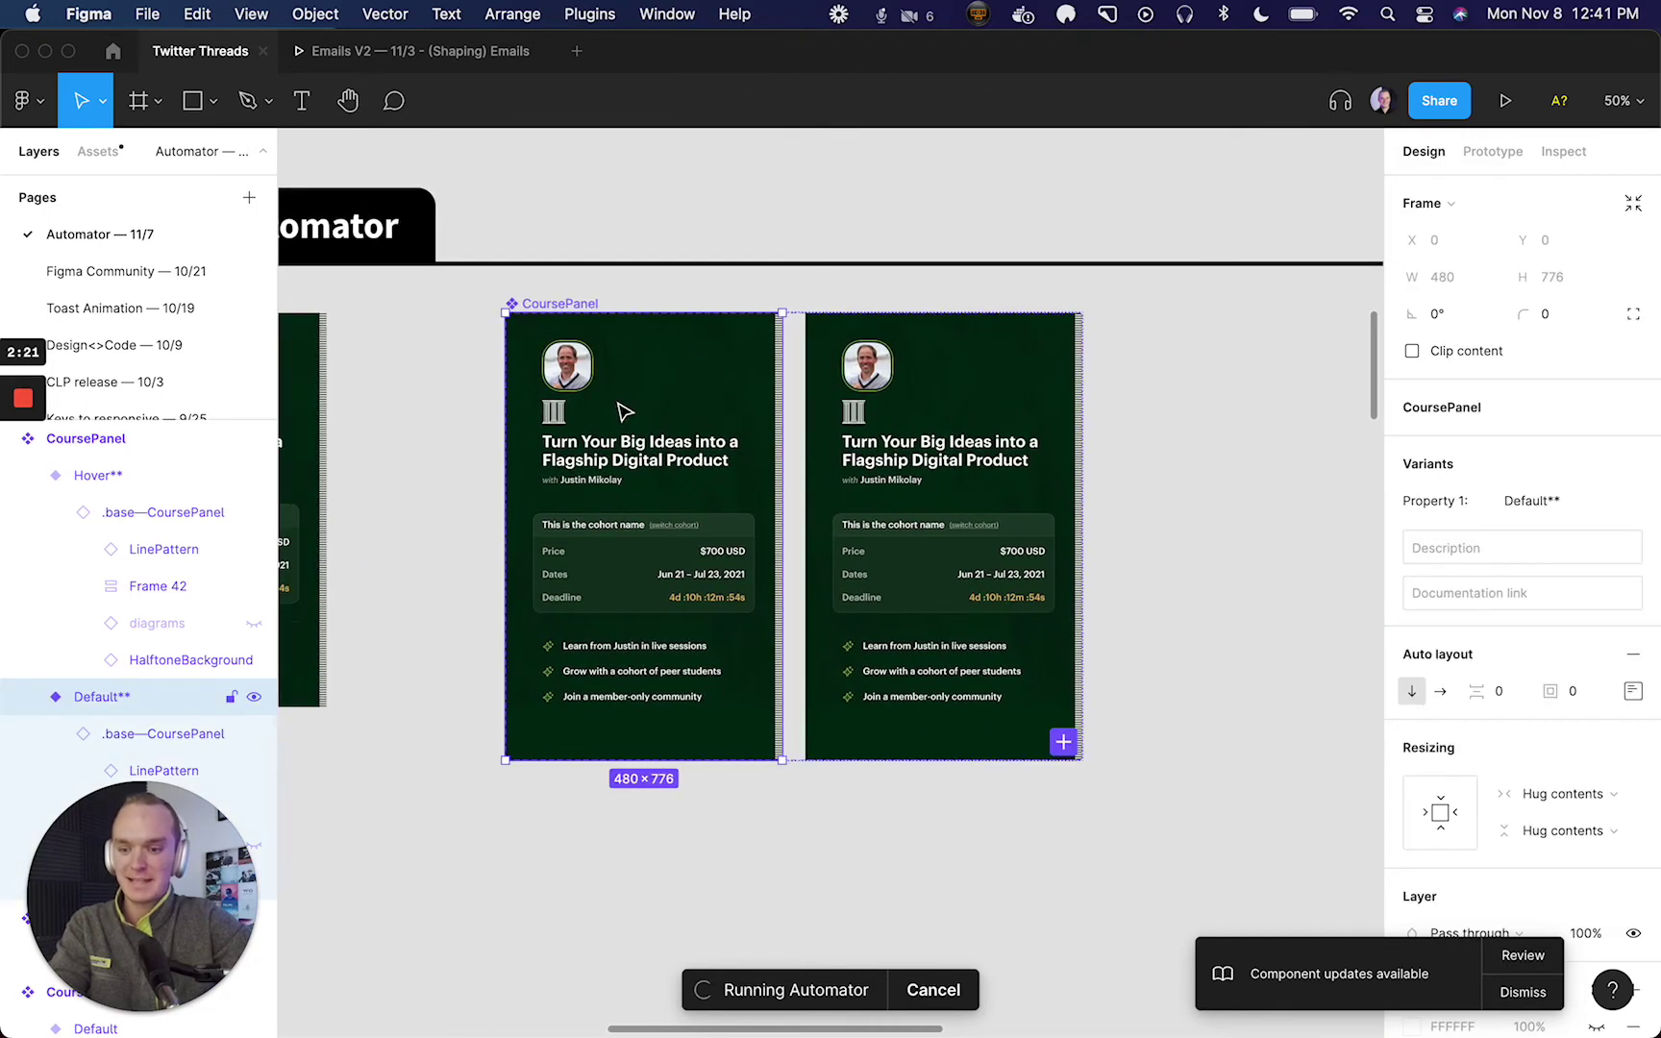
{"action": "scroll", "coordinate": [180, 661], "scroll_direction": "down", "scroll_amount": 3}
{"action": "scroll", "coordinate": [181, 663], "scroll_direction": "up", "scroll_amount": 1}
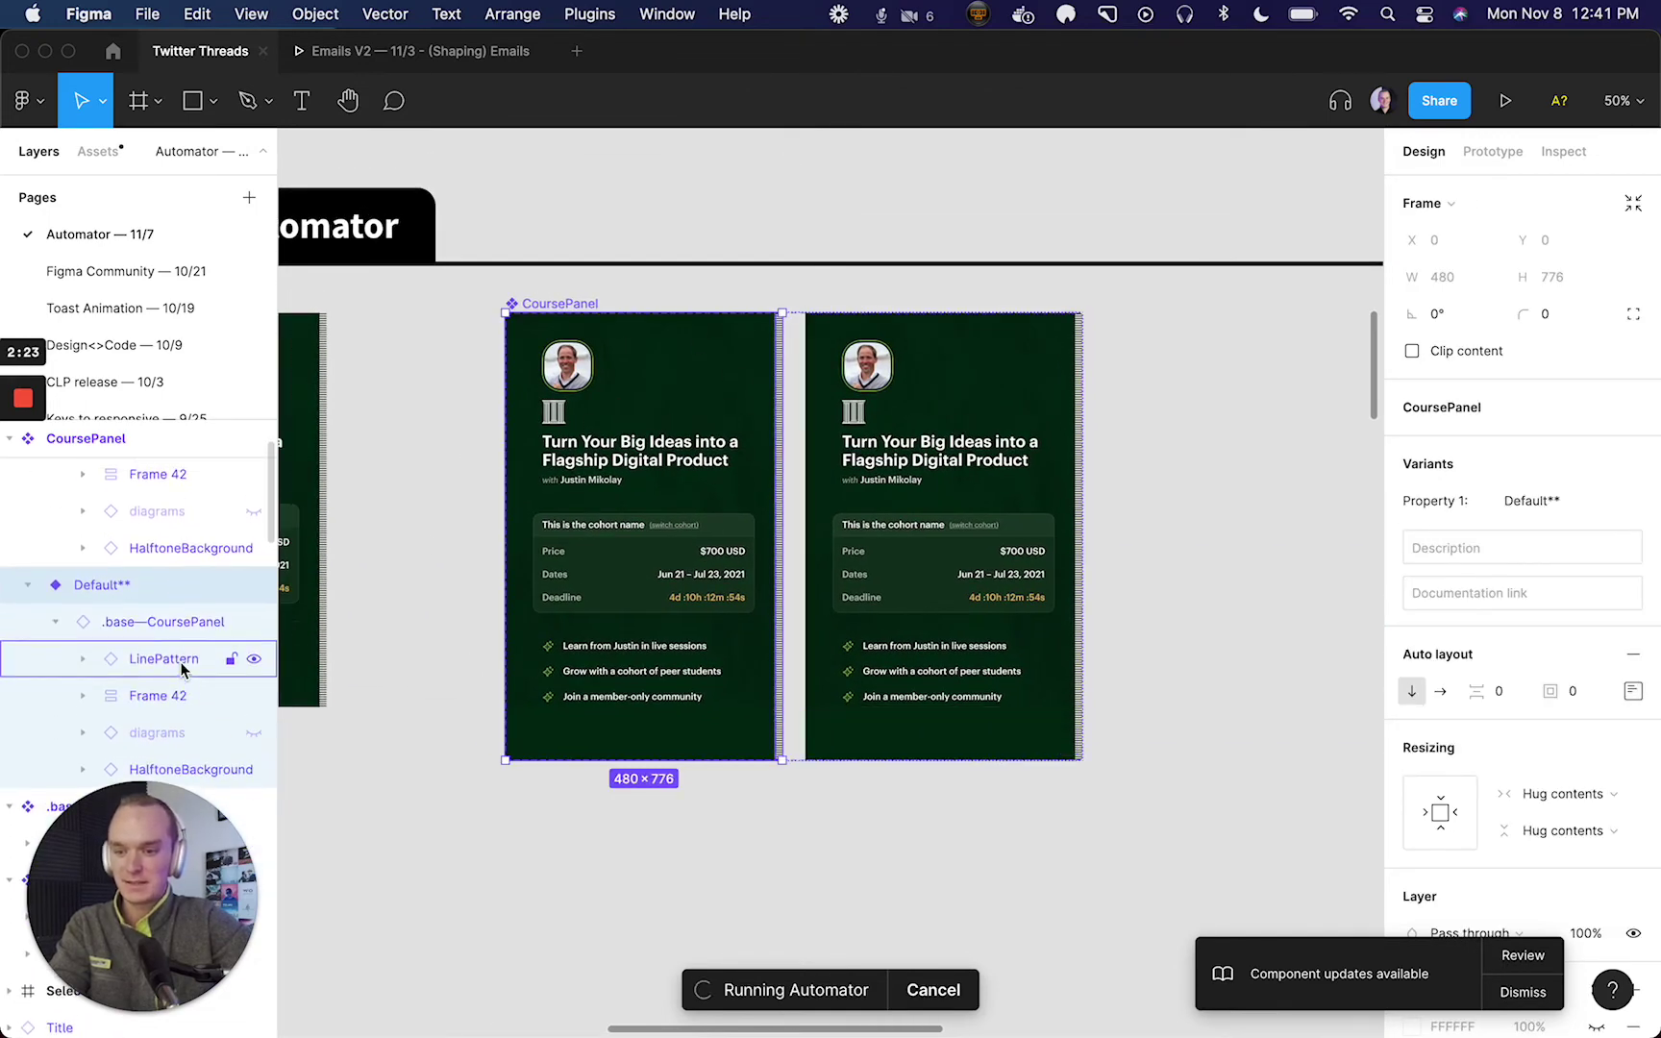
{"action": "left_click", "coordinate": [54, 625]}
{"action": "left_click", "coordinate": [53, 514]}
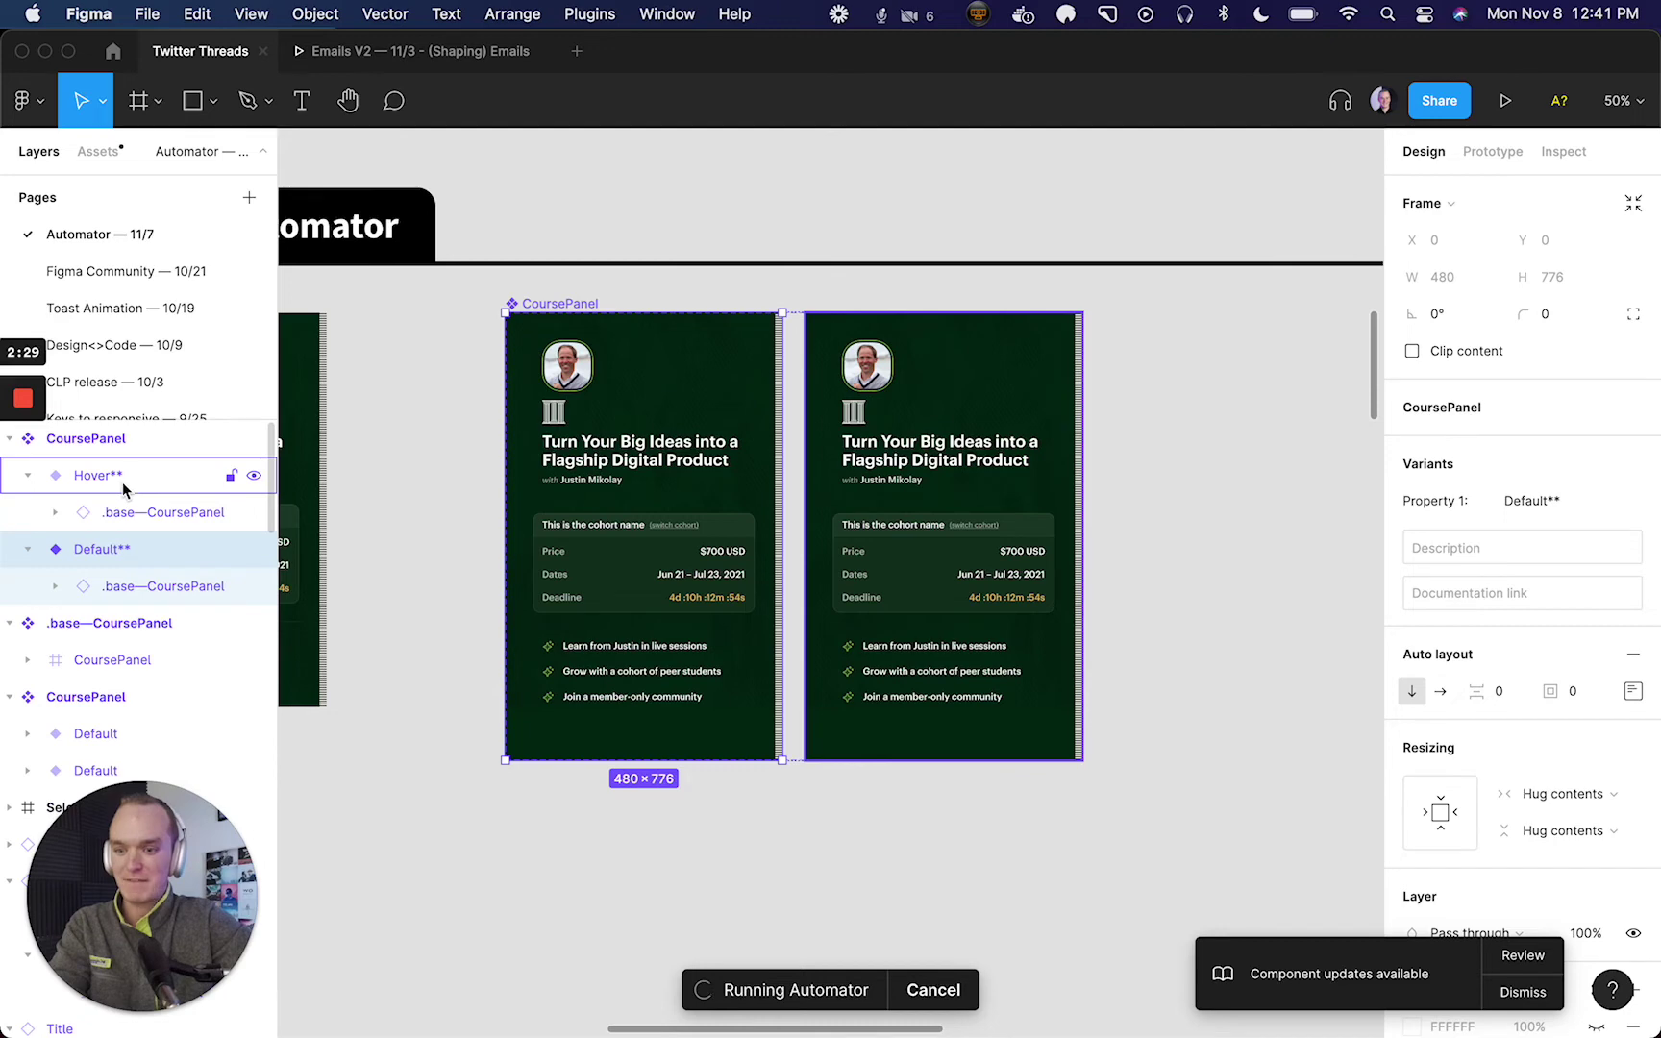
- Inspect the Hover variant and the whole CoursePanel variant set, then deselect
{"action": "left_click", "coordinate": [147, 478]}
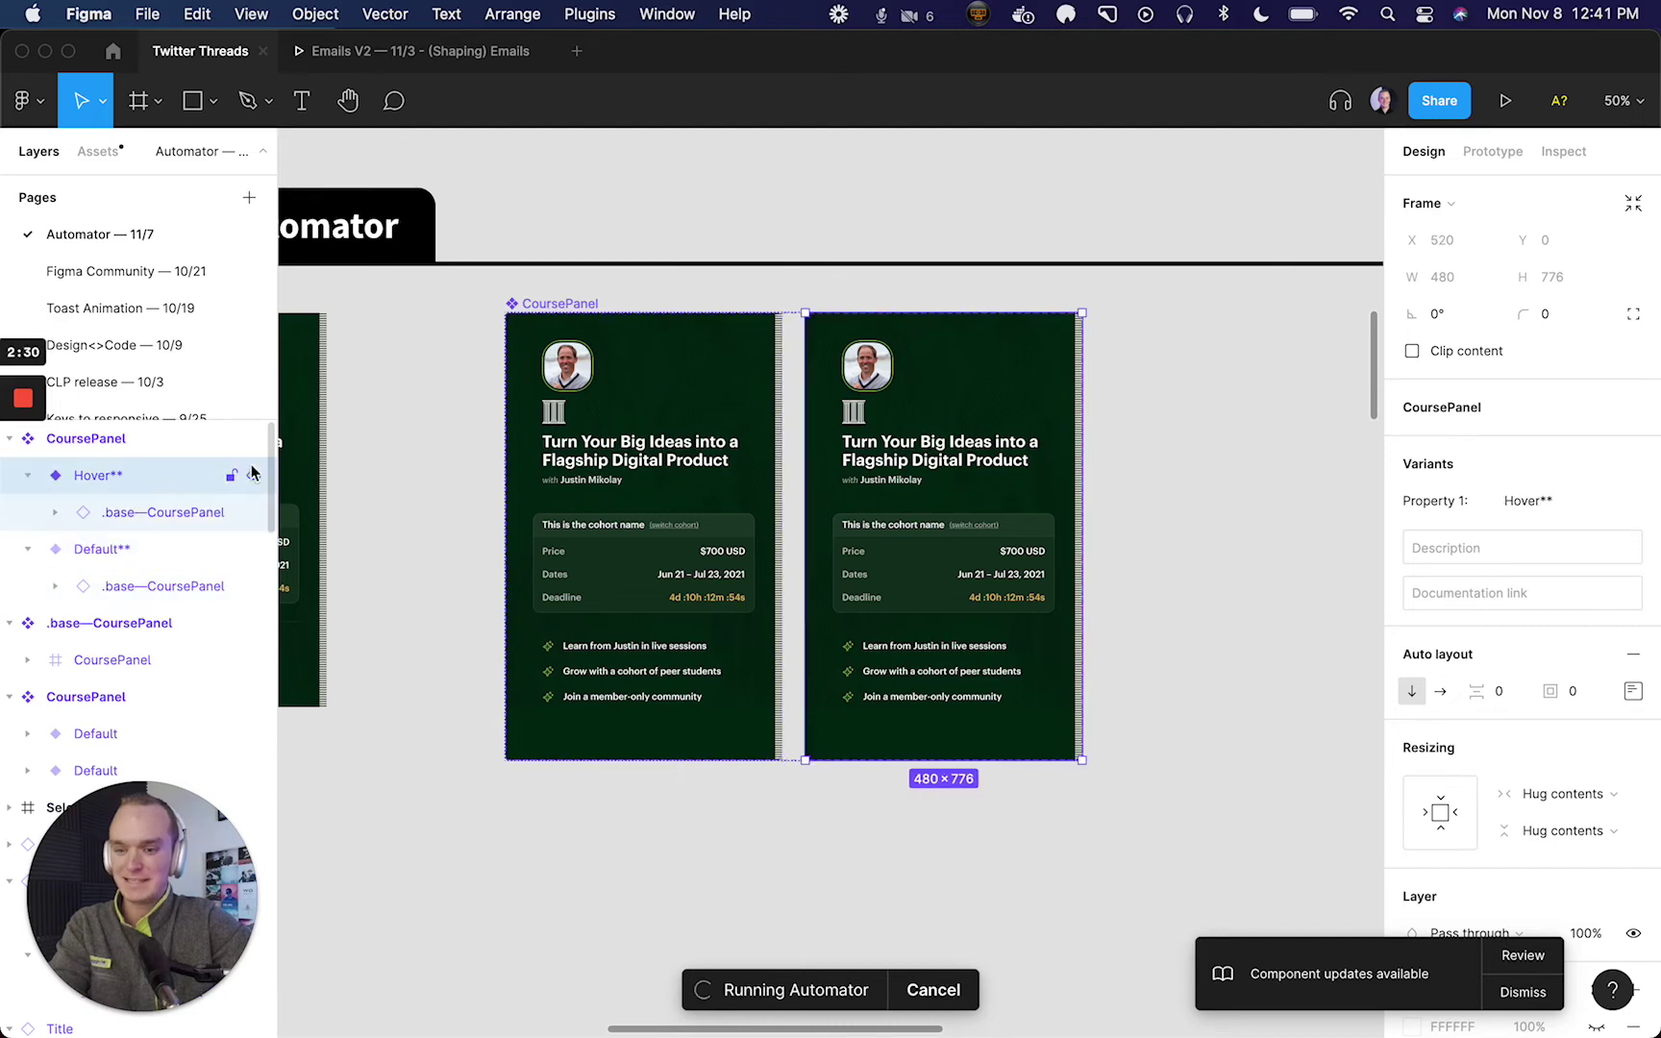
{"action": "left_click", "coordinate": [1228, 337]}
{"action": "left_click", "coordinate": [580, 302]}
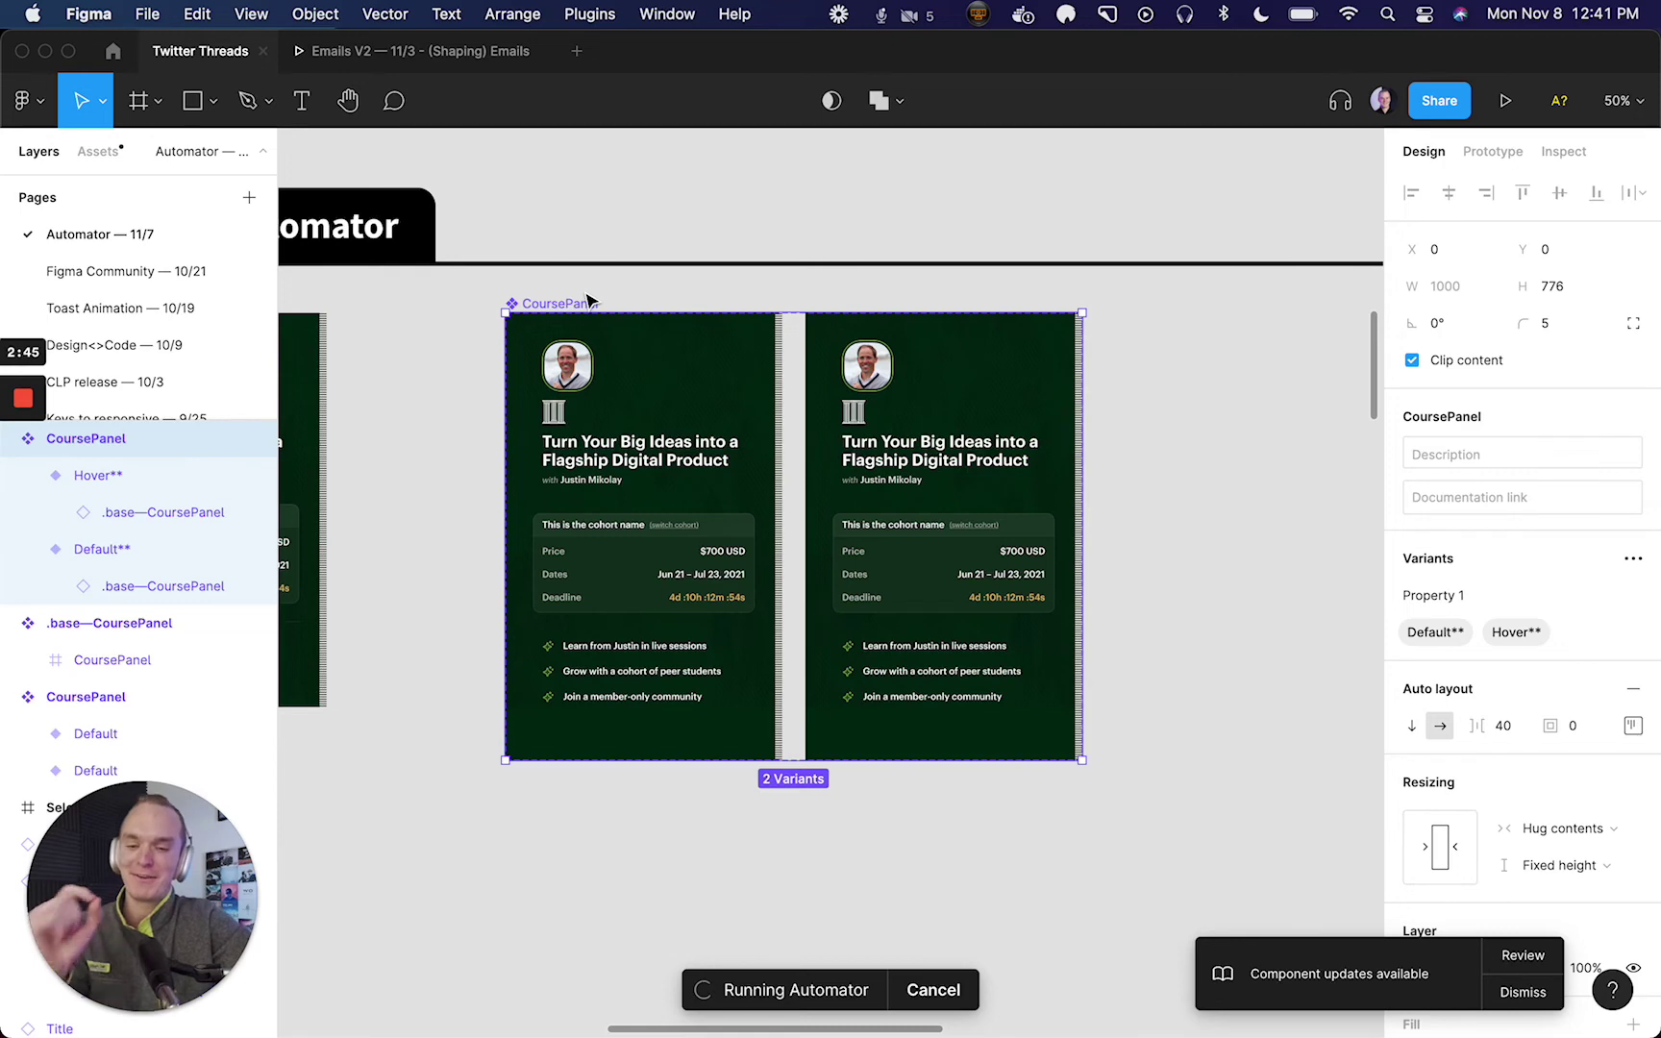
{"action": "left_click", "coordinate": [1180, 420]}
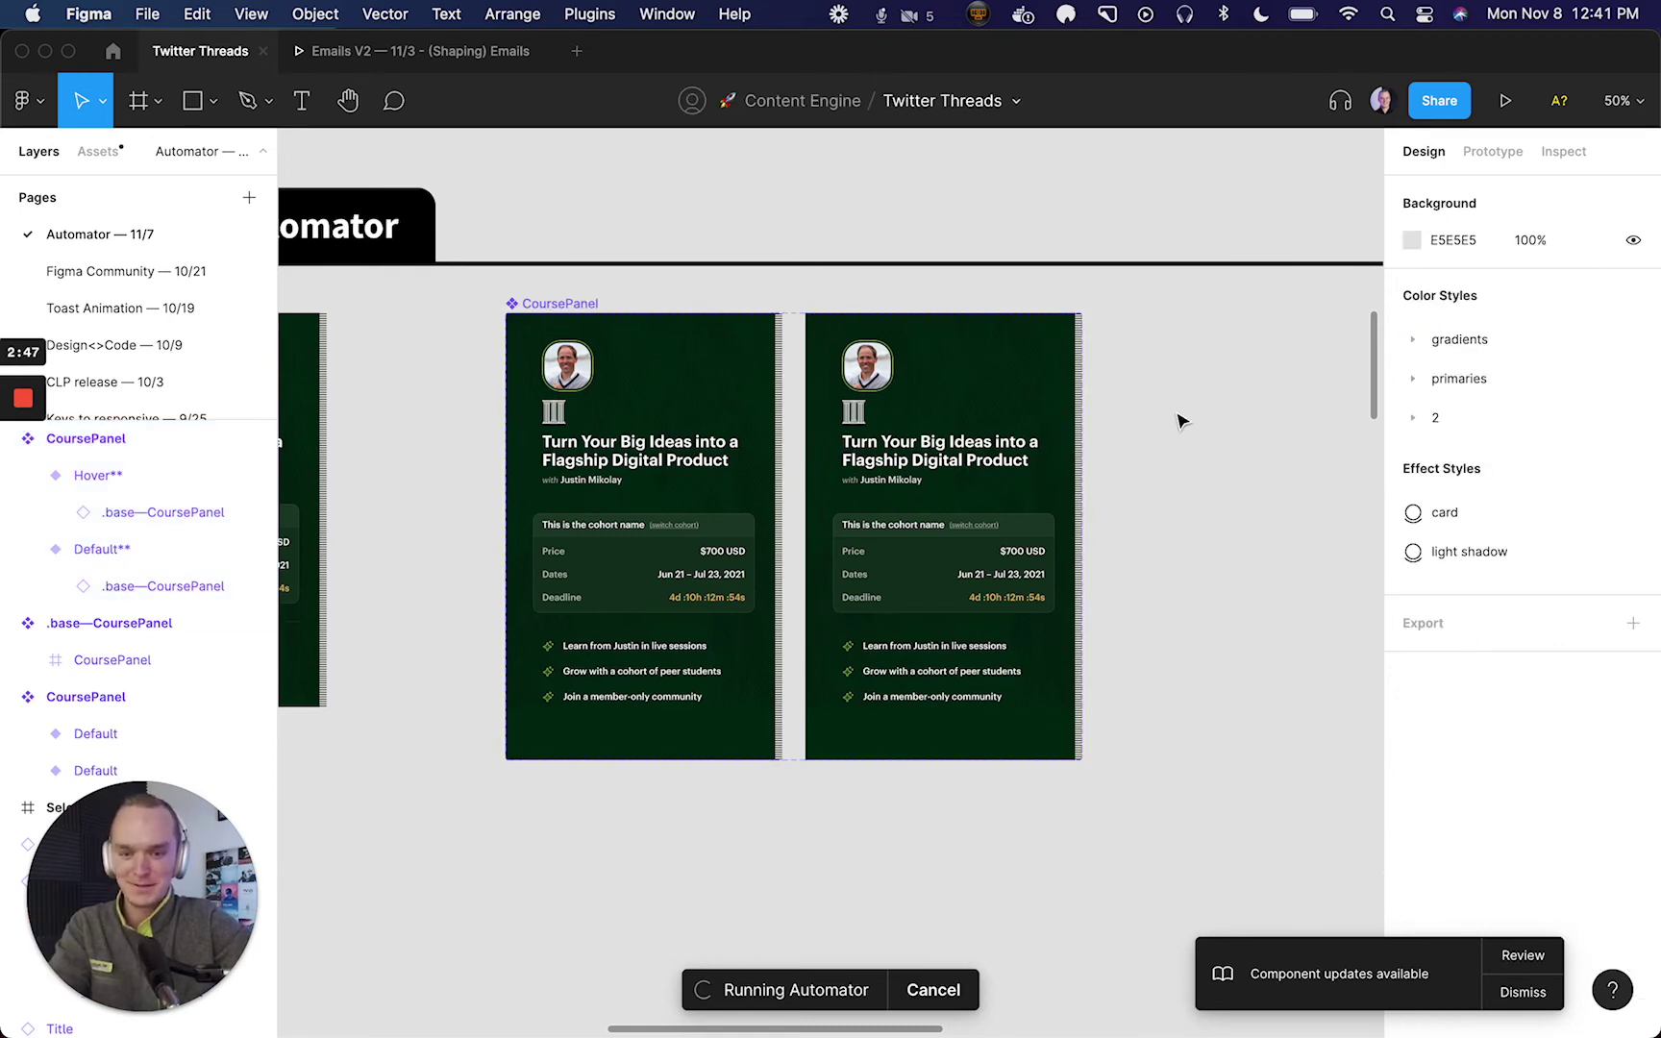
{"action": "scroll", "coordinate": [1180, 420], "scroll_direction": "left", "scroll_amount": 4}
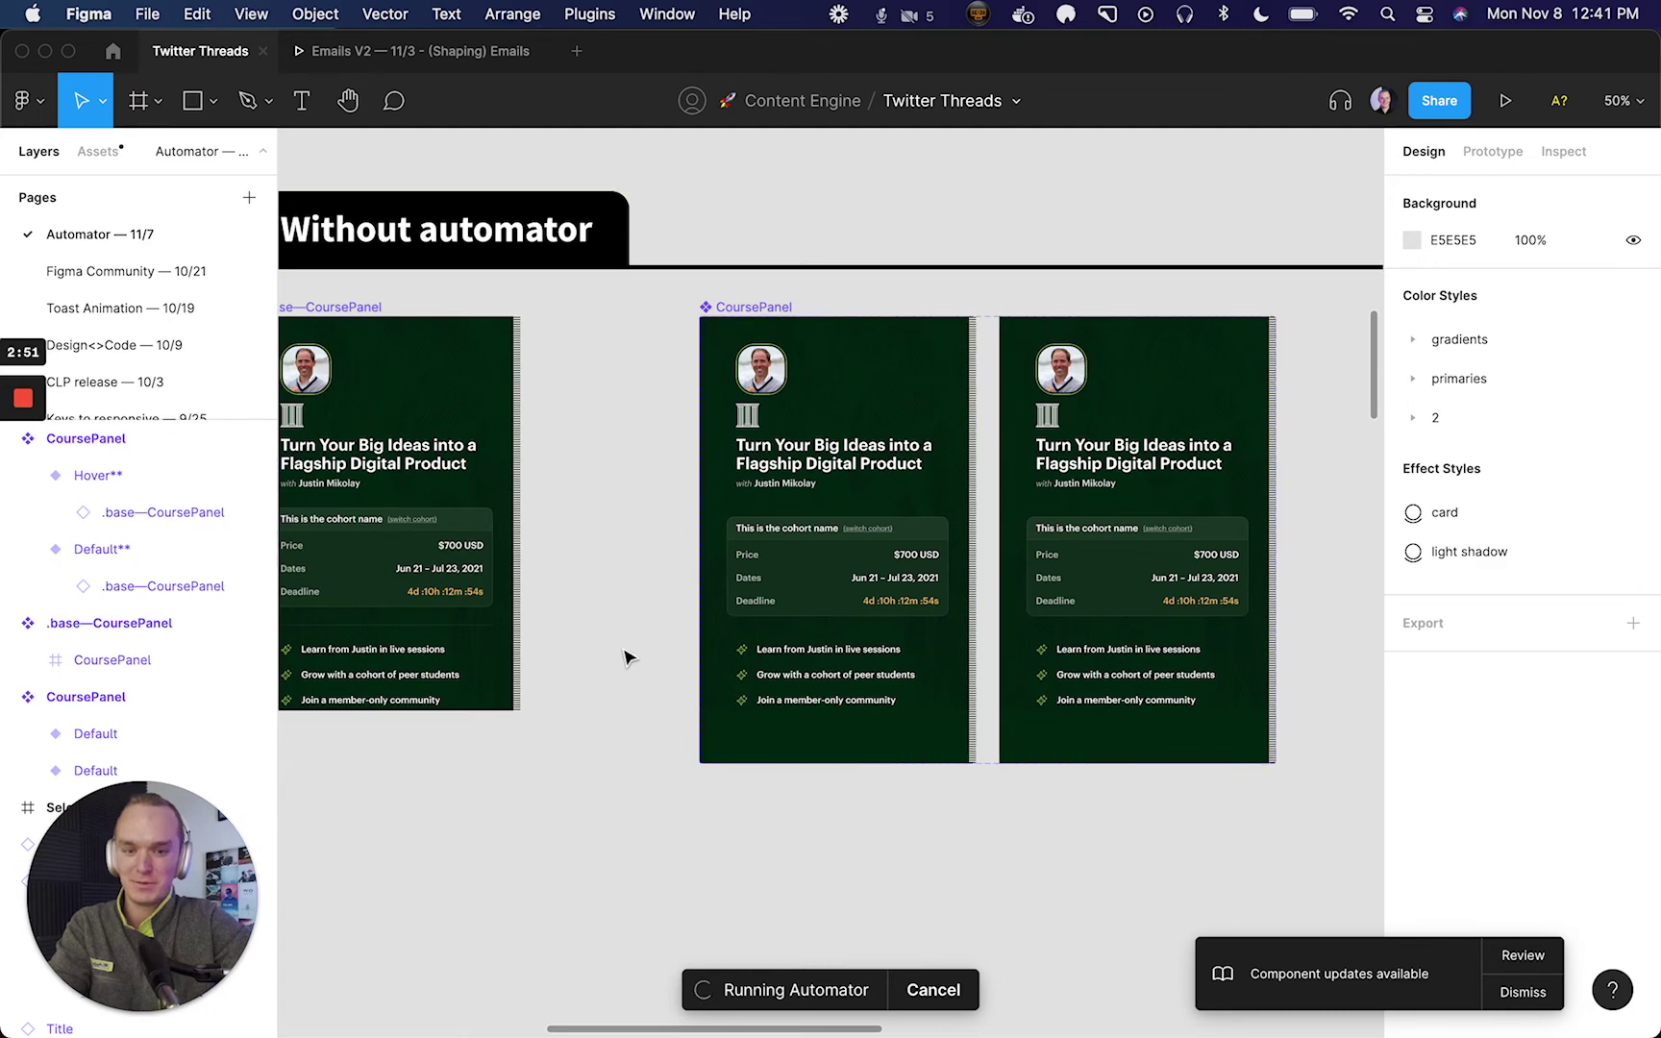
- Hide the logo instance inside the Hover variant with Shift+Cmd+H
{"action": "left_click", "coordinate": [1106, 521]}
{"action": "scroll", "coordinate": [1093, 457], "scroll_direction": "right", "scroll_amount": 3}
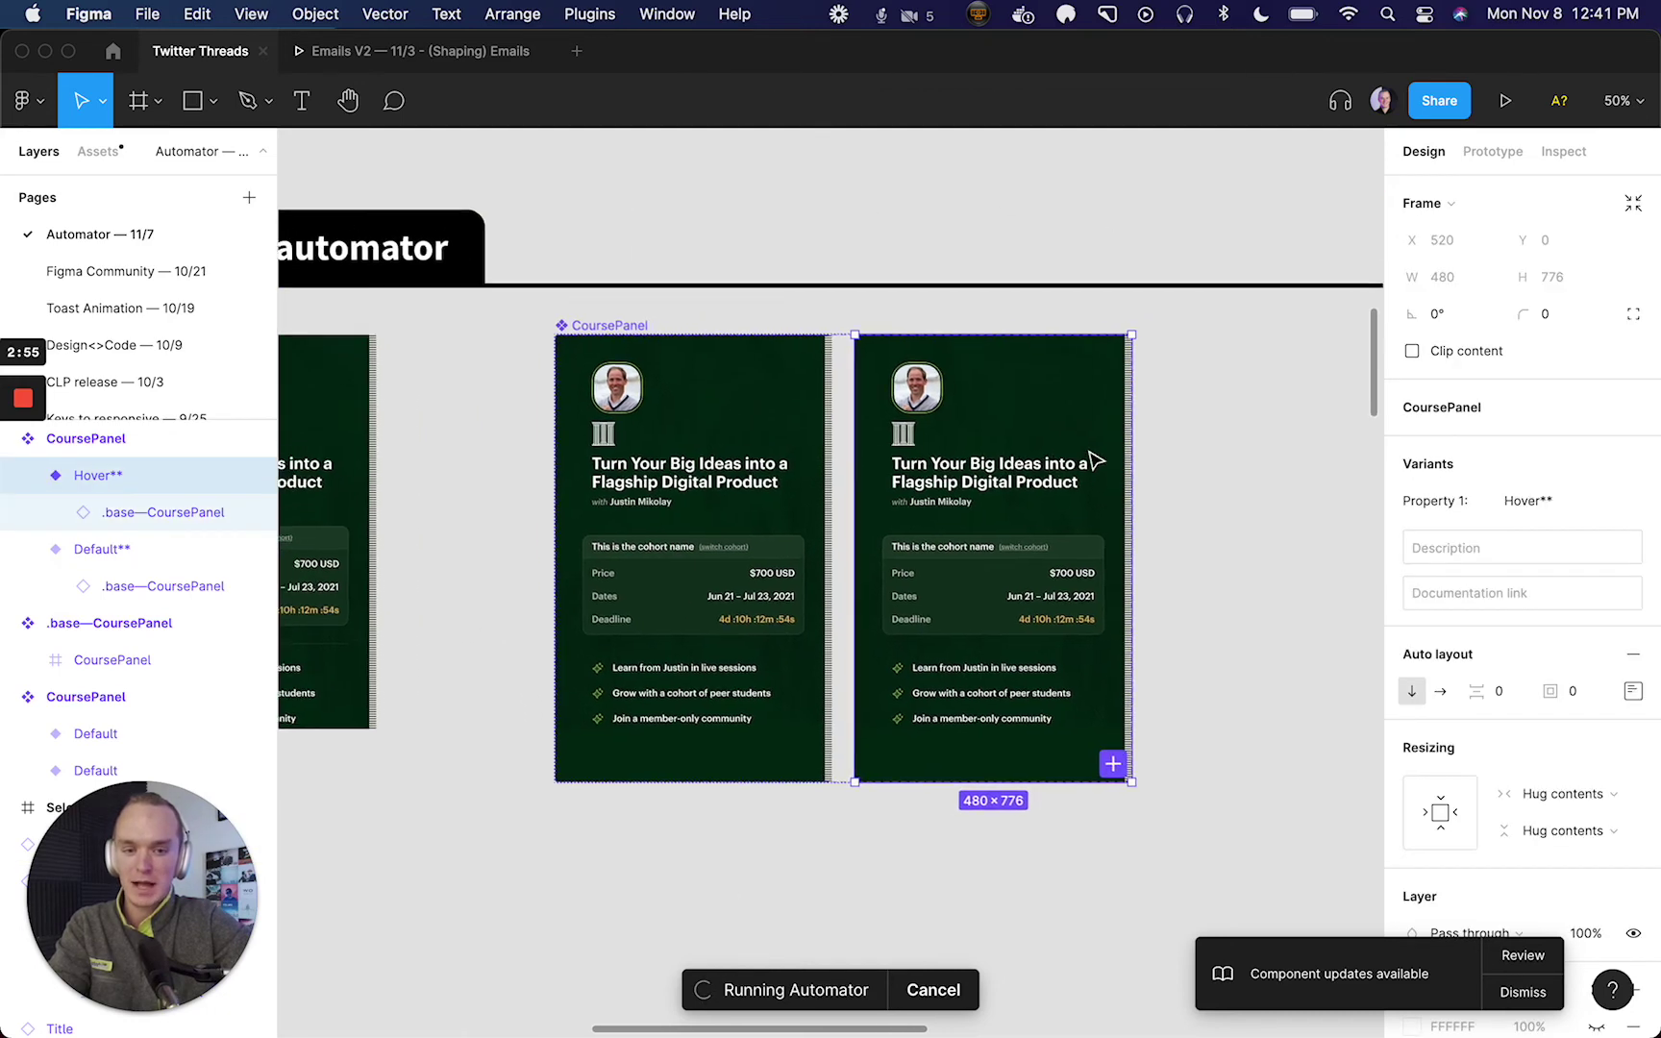
{"action": "double_click", "coordinate": [896, 436]}
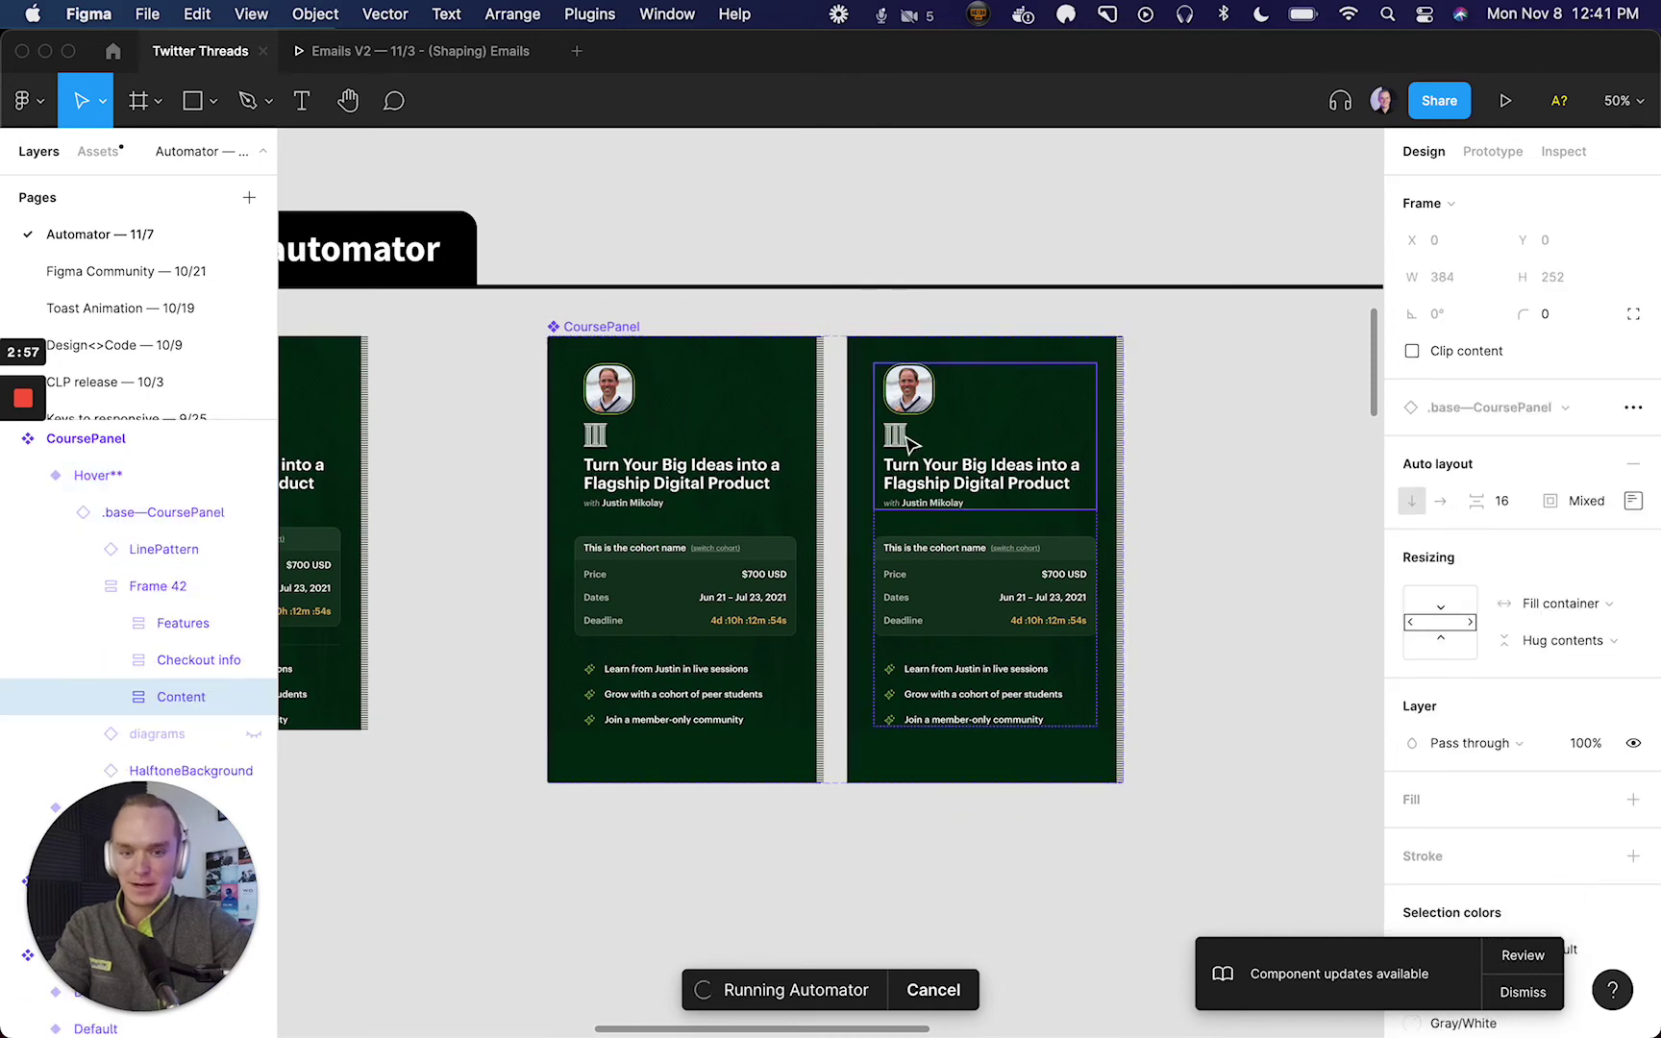
{"action": "double_click", "coordinate": [895, 435]}
{"action": "key", "text": "super+shift+h"}
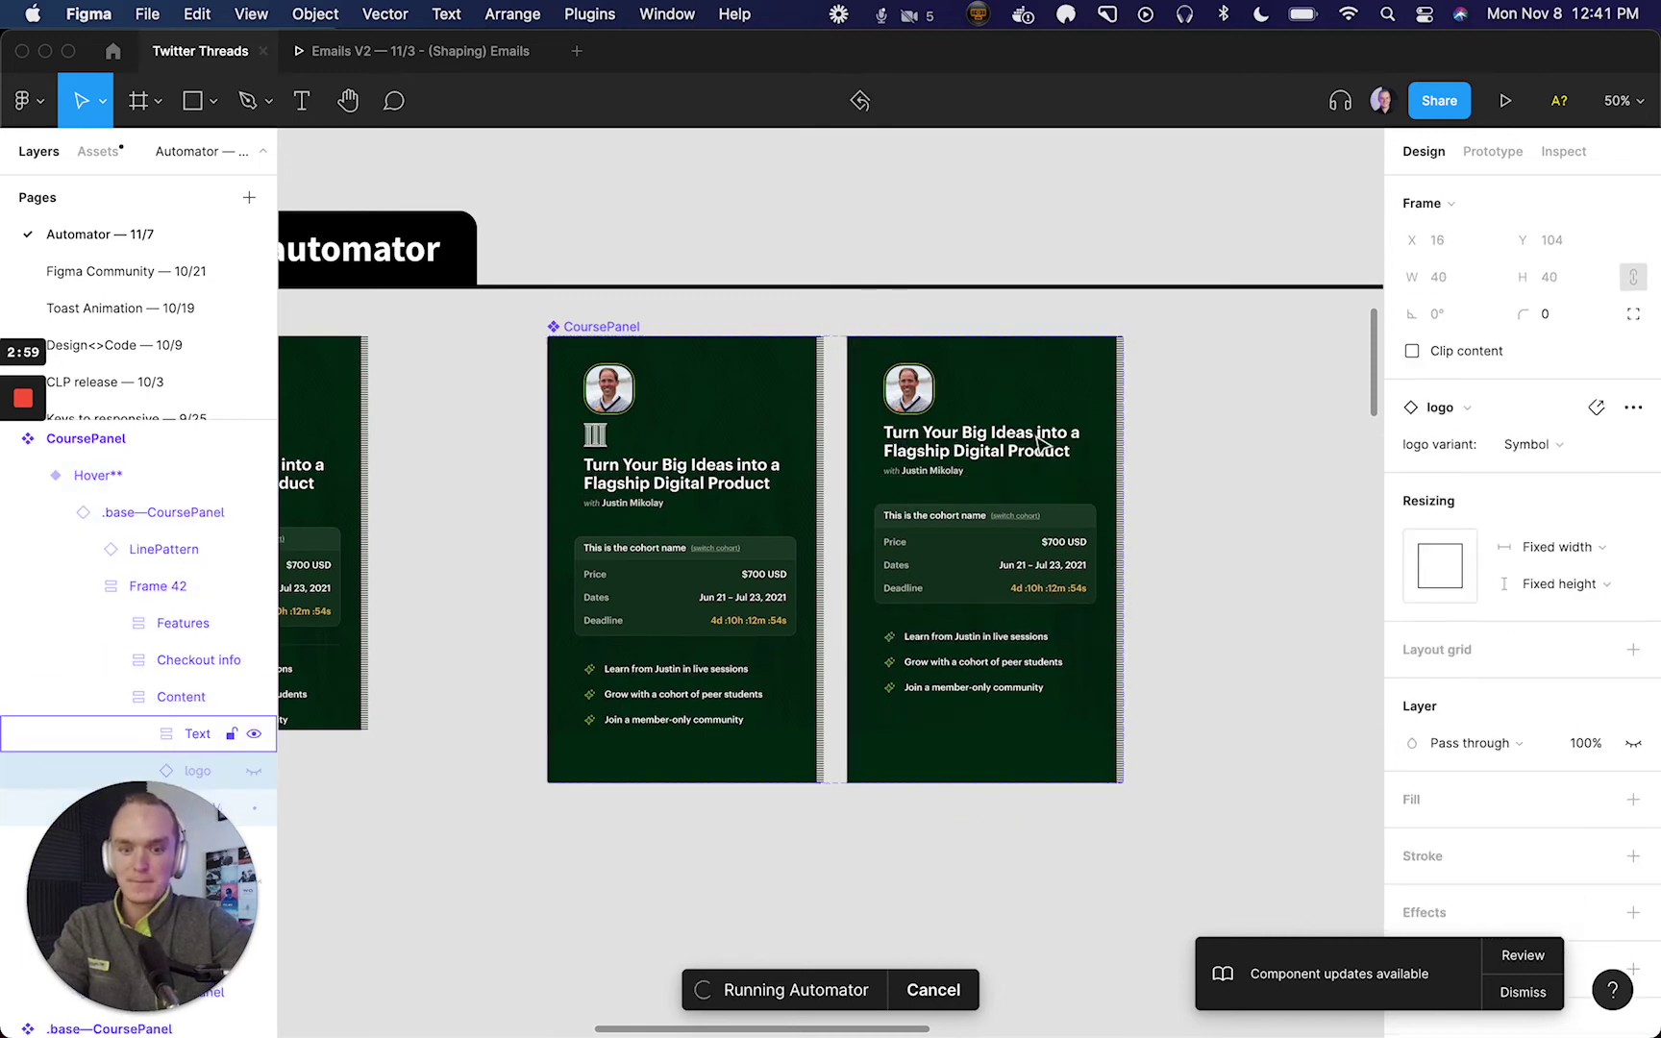
{"action": "left_click", "coordinate": [1127, 440]}
{"action": "left_click", "coordinate": [1028, 447]}
{"action": "scroll", "coordinate": [1028, 447], "scroll_direction": "right", "scroll_amount": 3}
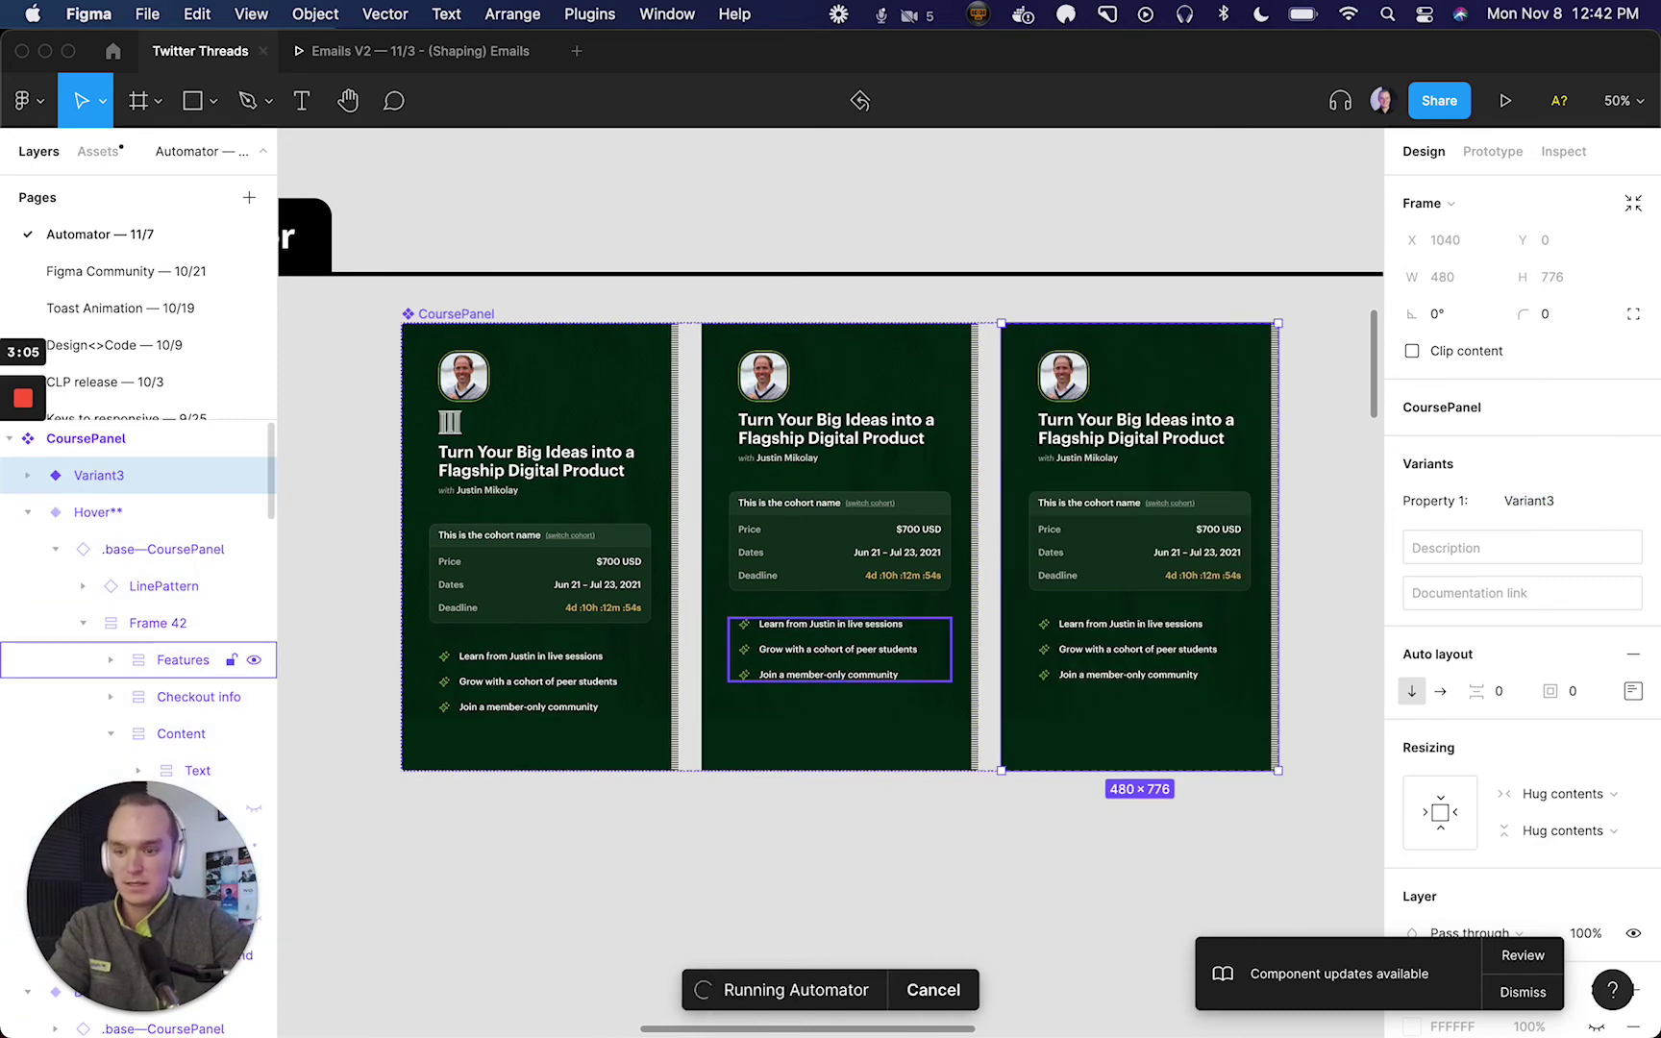
{"action": "mouse_move", "coordinate": [67, 493]}
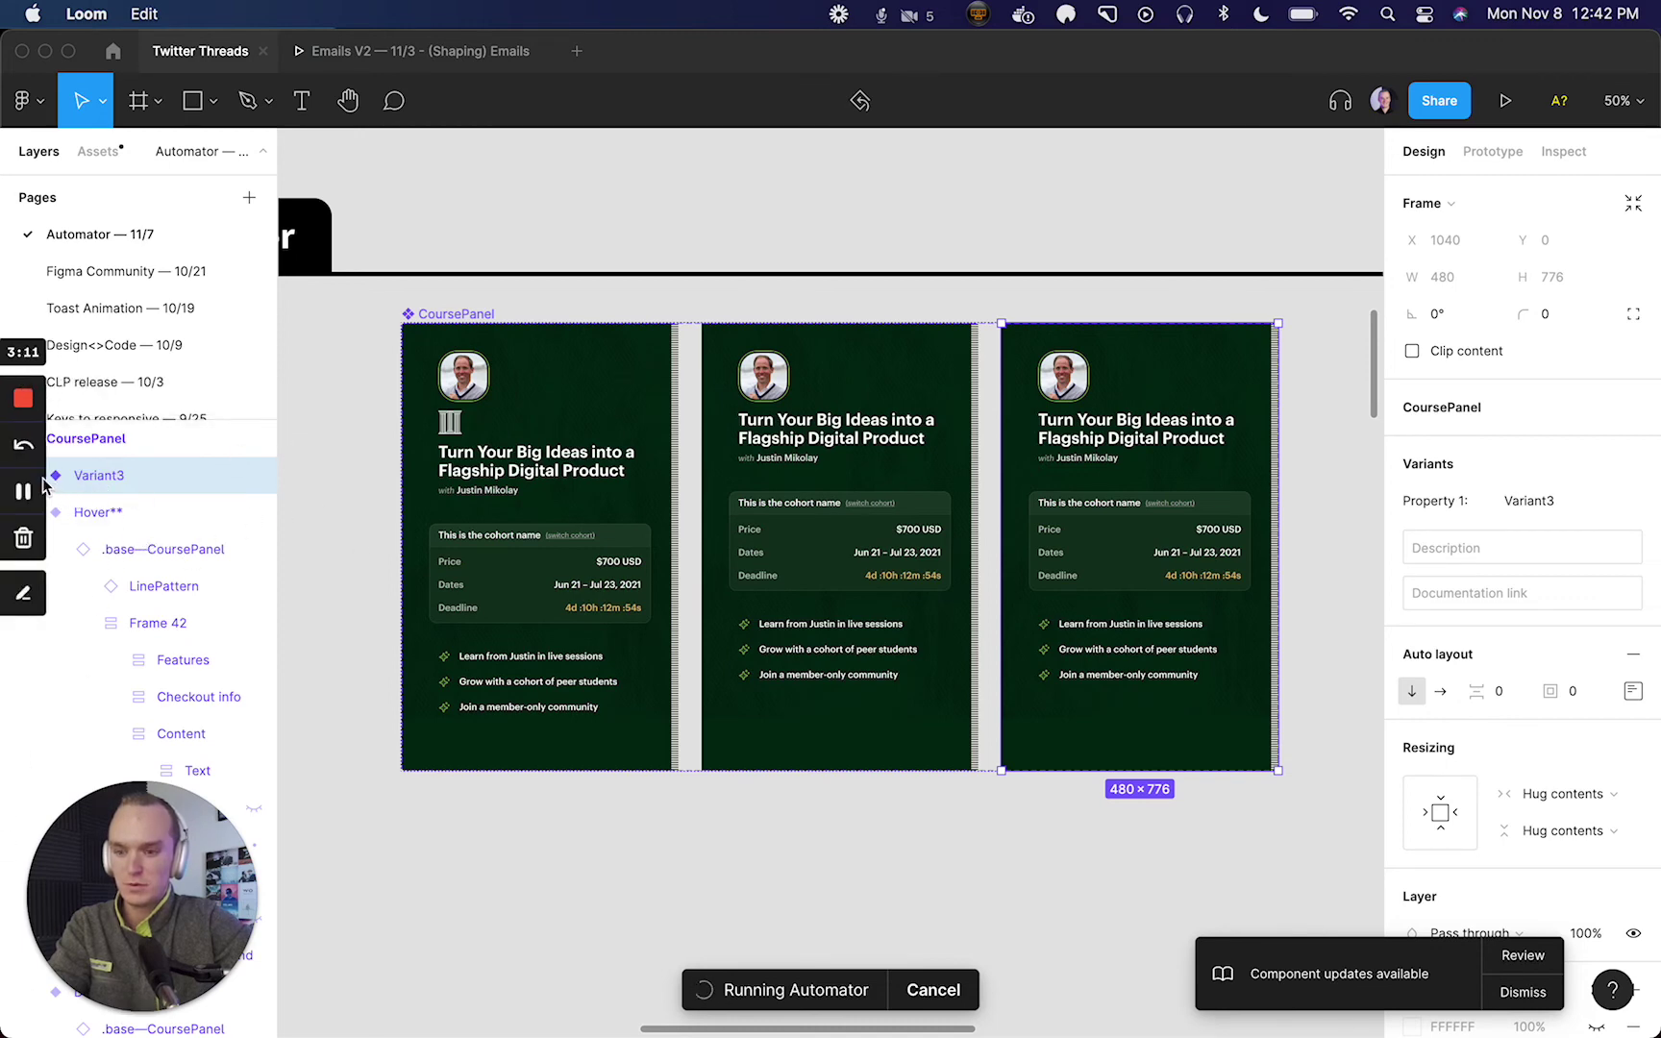
- Expand Variant3 in Layers and select its nested .base—CoursePanel layer
{"action": "left_click", "coordinate": [77, 478]}
{"action": "key", "text": "Return"}
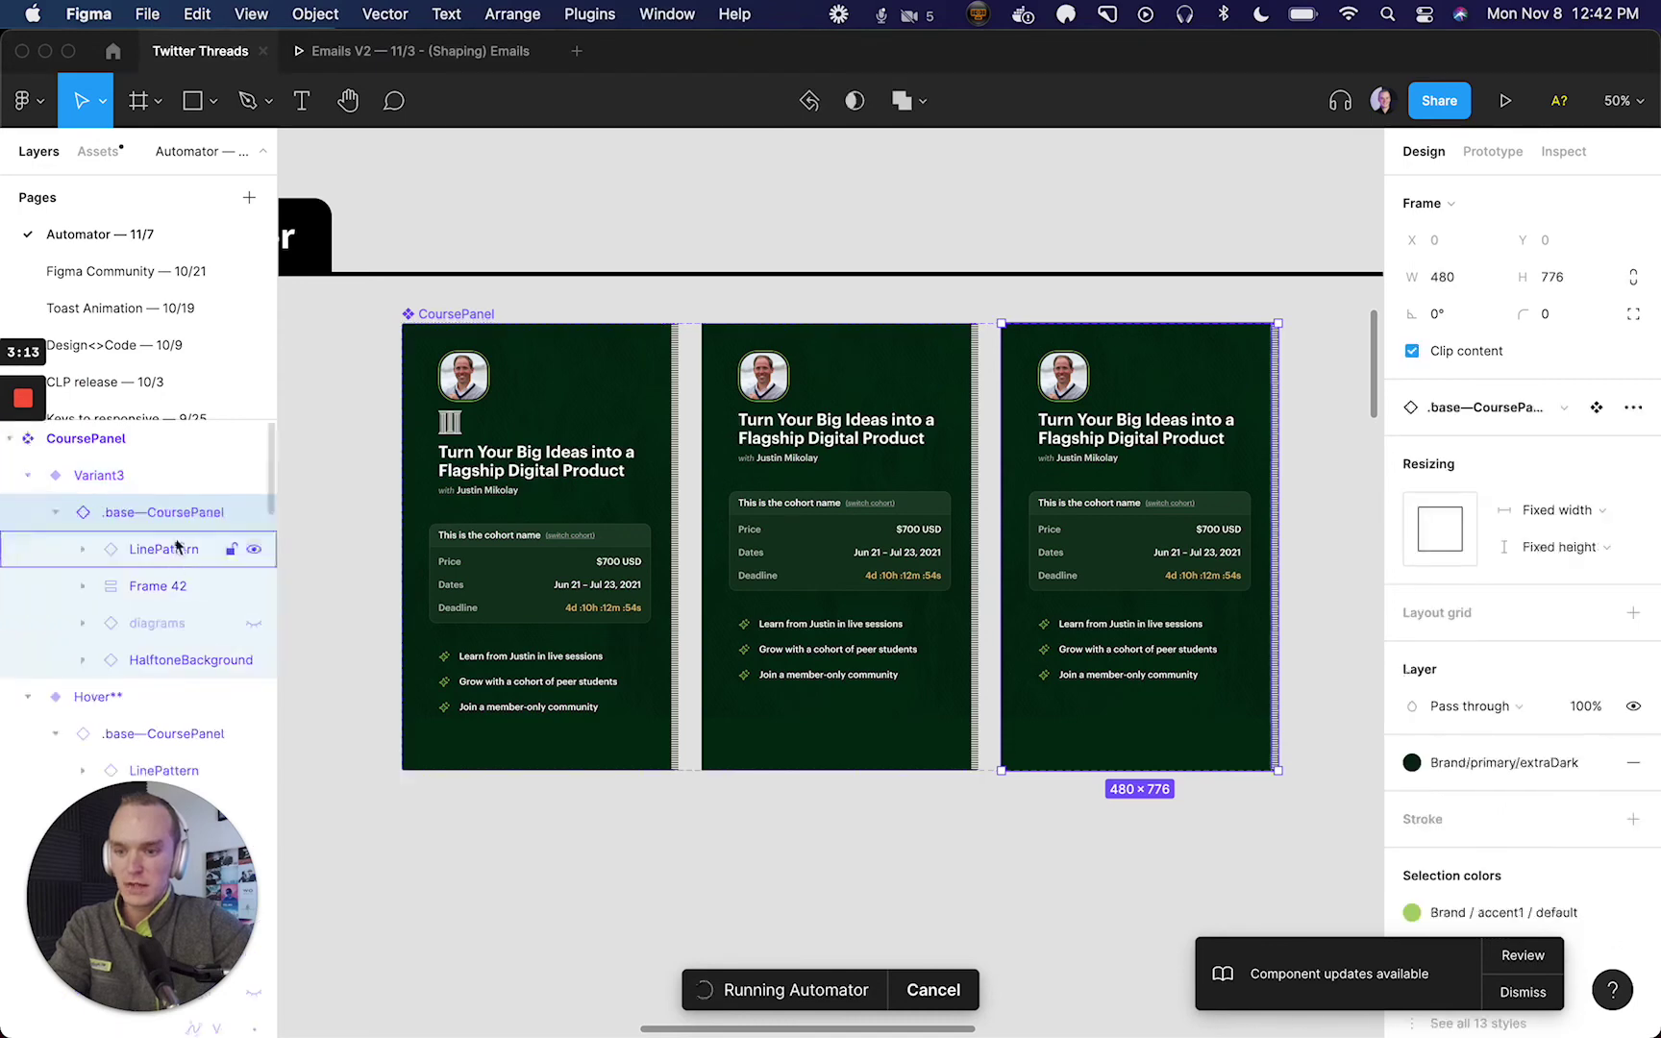